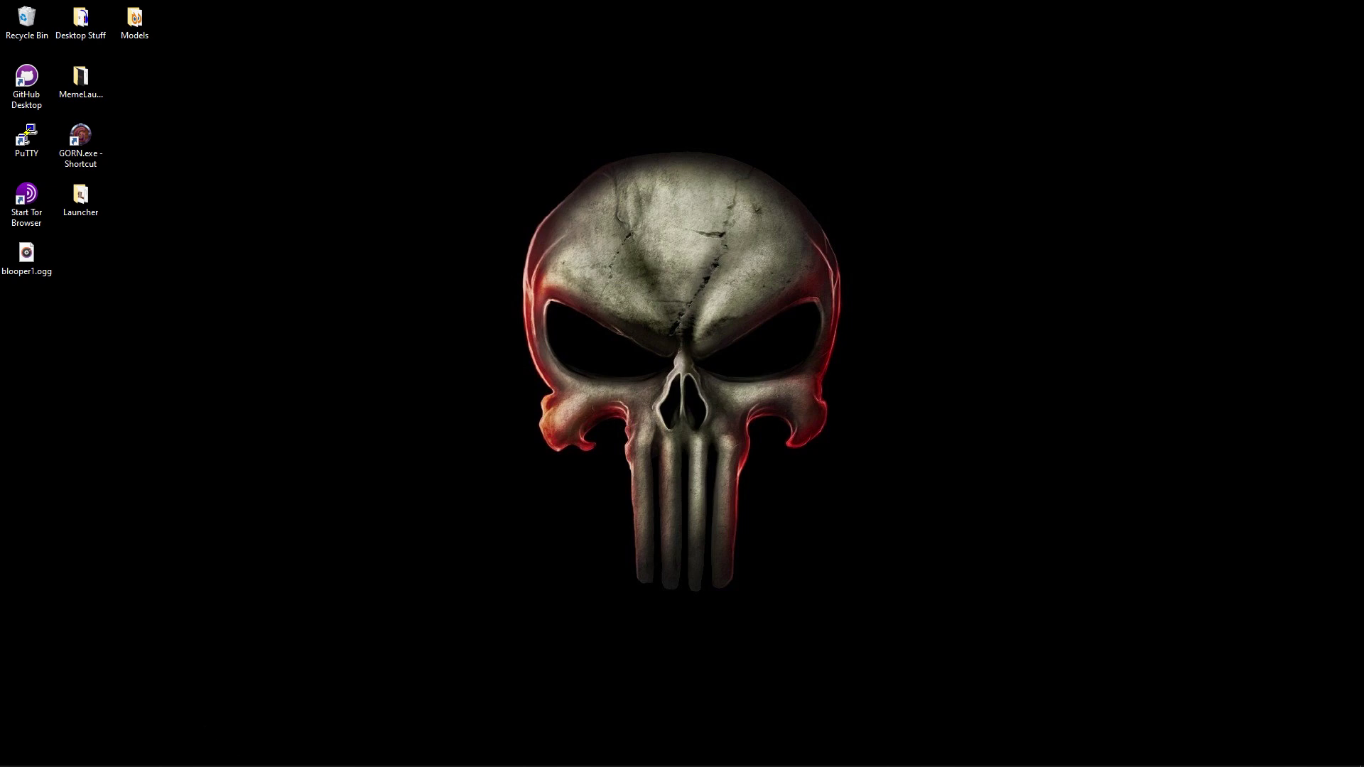
# Bring up Discord's #launcher-releases channel and scroll to the Release 2.0.4.1 notes with the GitHub link
pyautogui.click(162, 753)
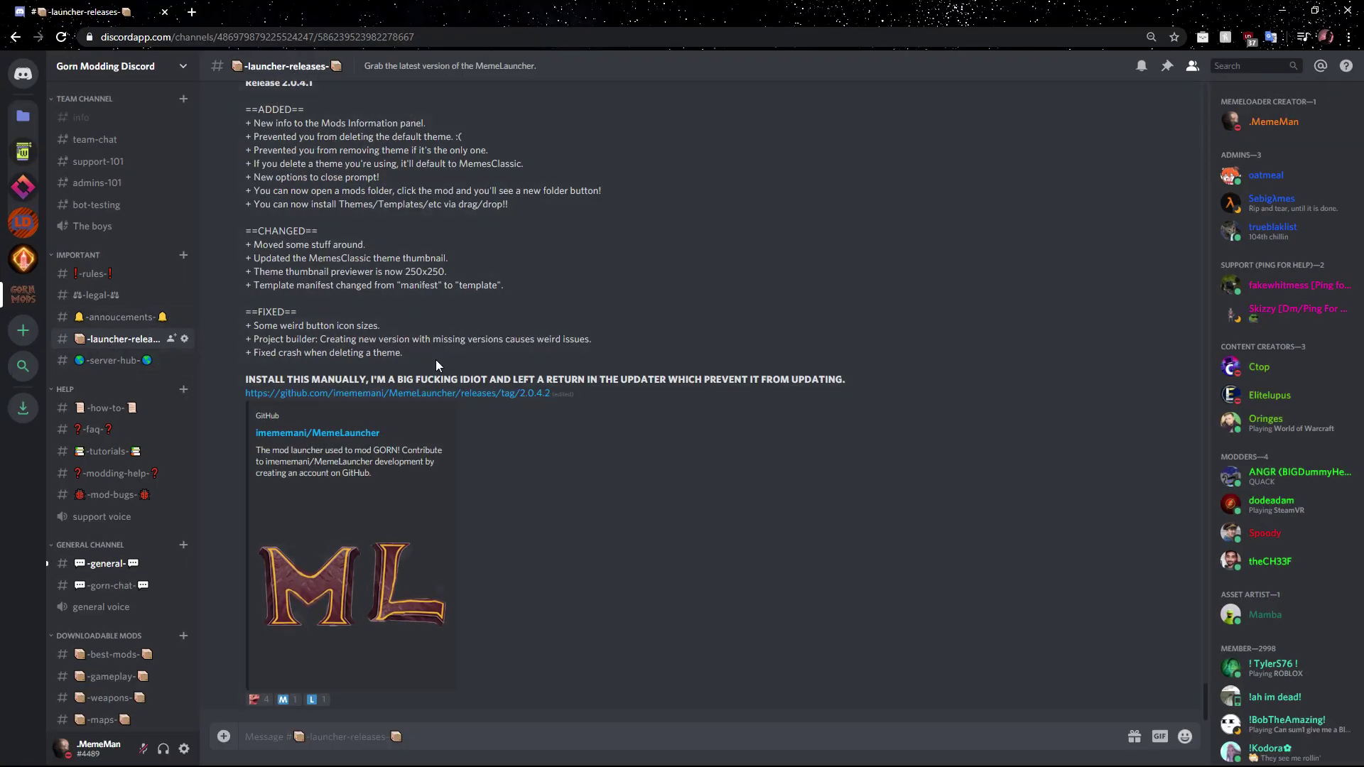
pyautogui.scroll(13, 446, 474)
pyautogui.scroll(-7, 445, 371)
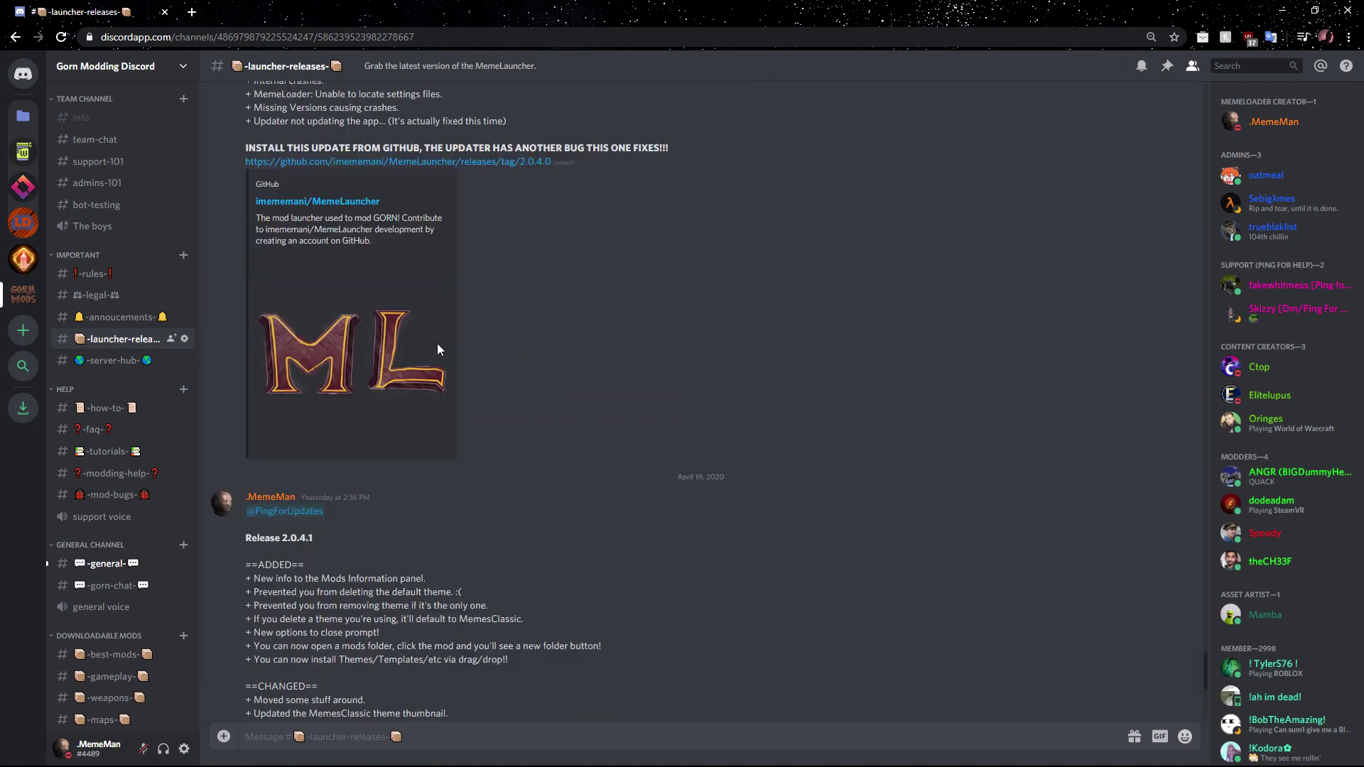
pyautogui.scroll(-3, 461, 459)
pyautogui.scroll(20, 625, 390)
pyautogui.scroll(-20, 587, 353)
pyautogui.scroll(-2, 525, 504)
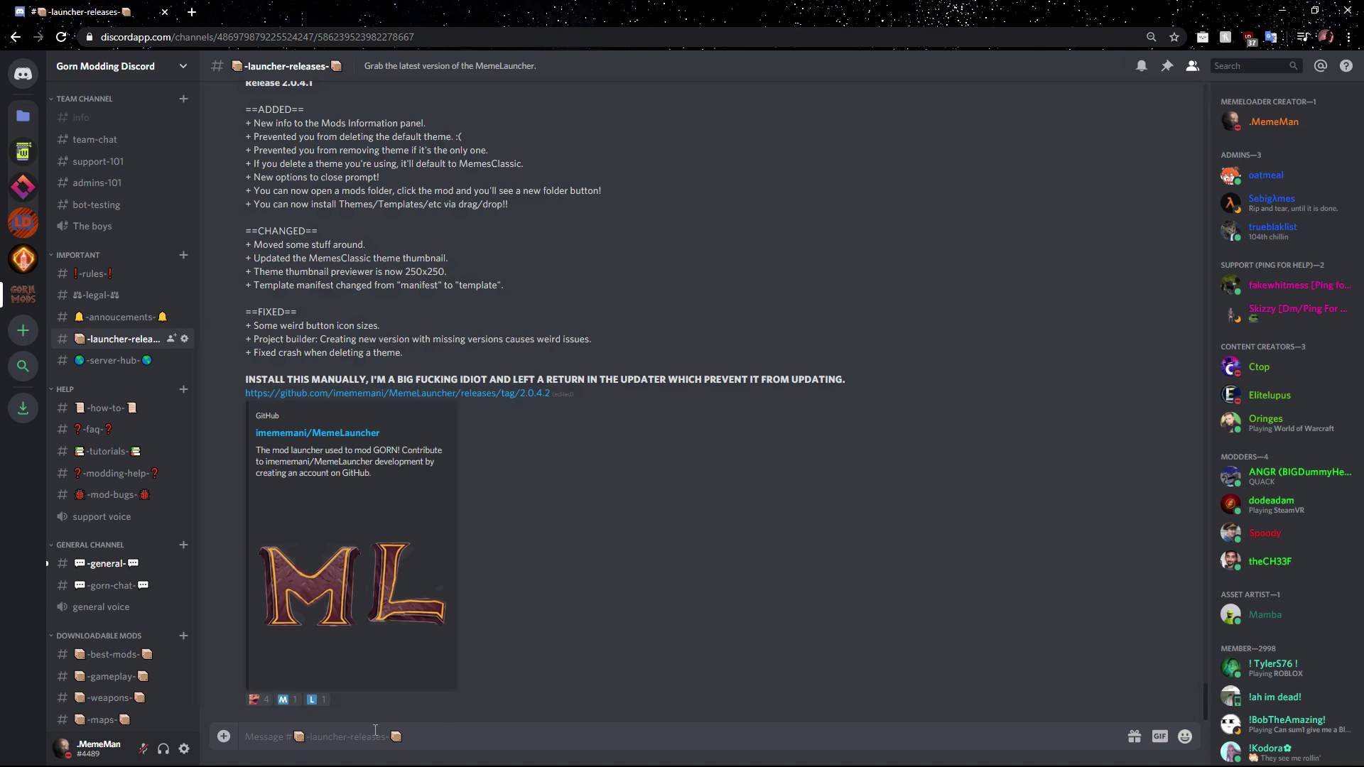
pyautogui.scroll(2, 594, 618)
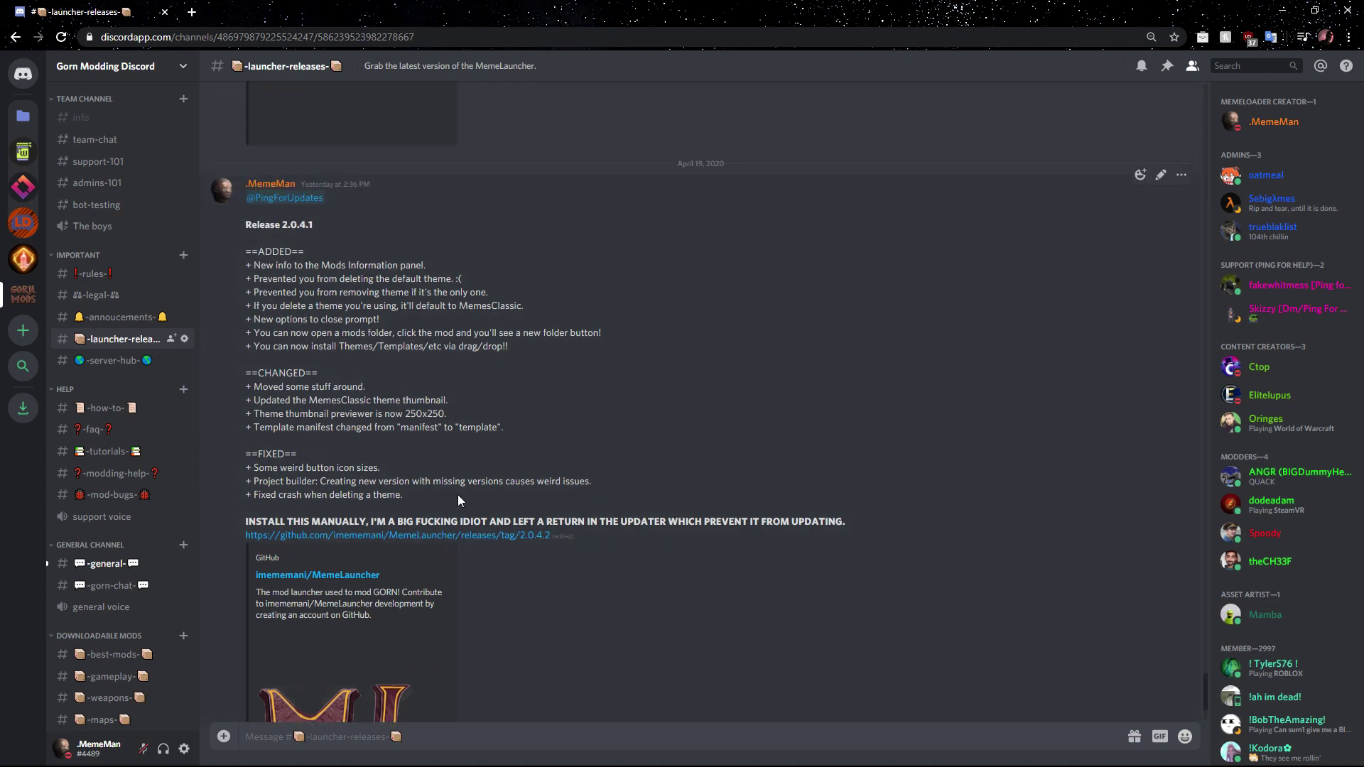
# Follow the GitHub link through MemeLauncher's releases to Hotfix 2.0.4.2 and download build.zip
pyautogui.click(291, 536)
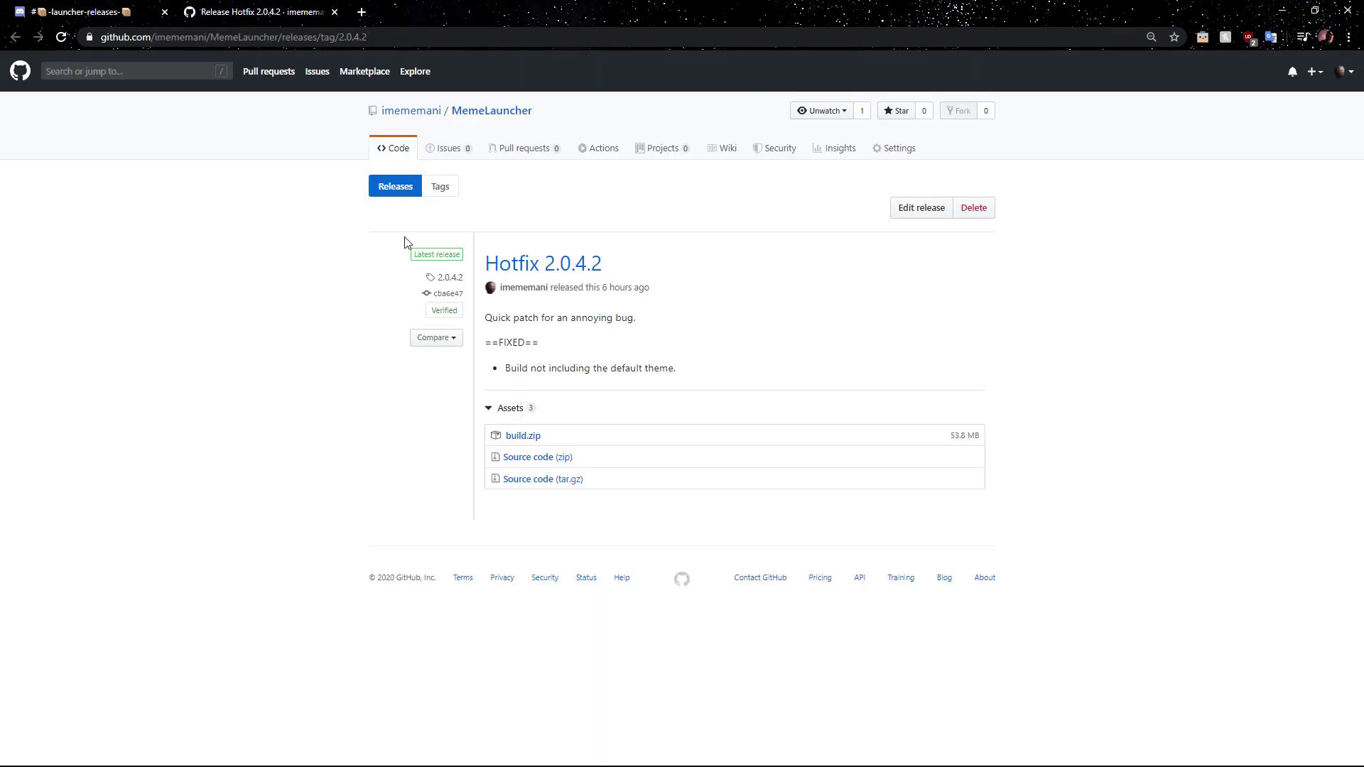
pyautogui.click(482, 116)
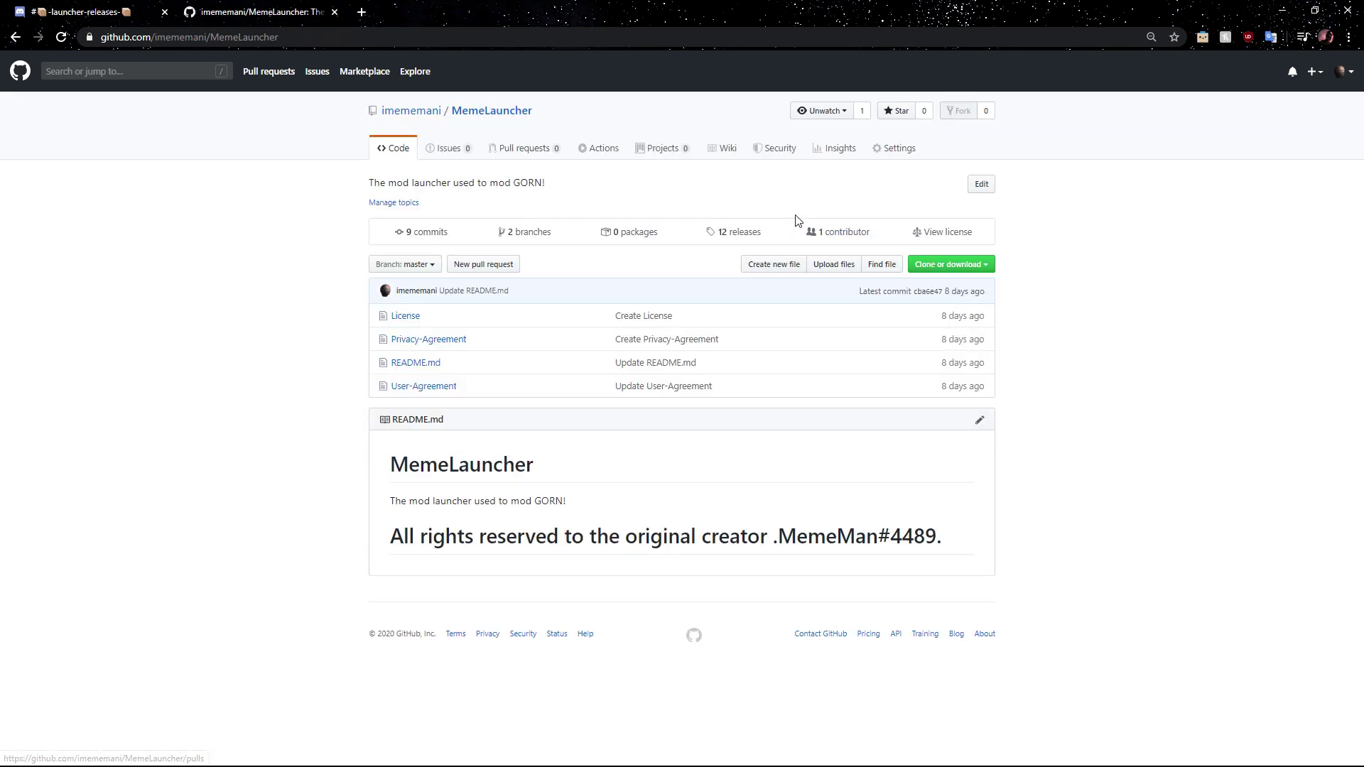
pyautogui.click(734, 234)
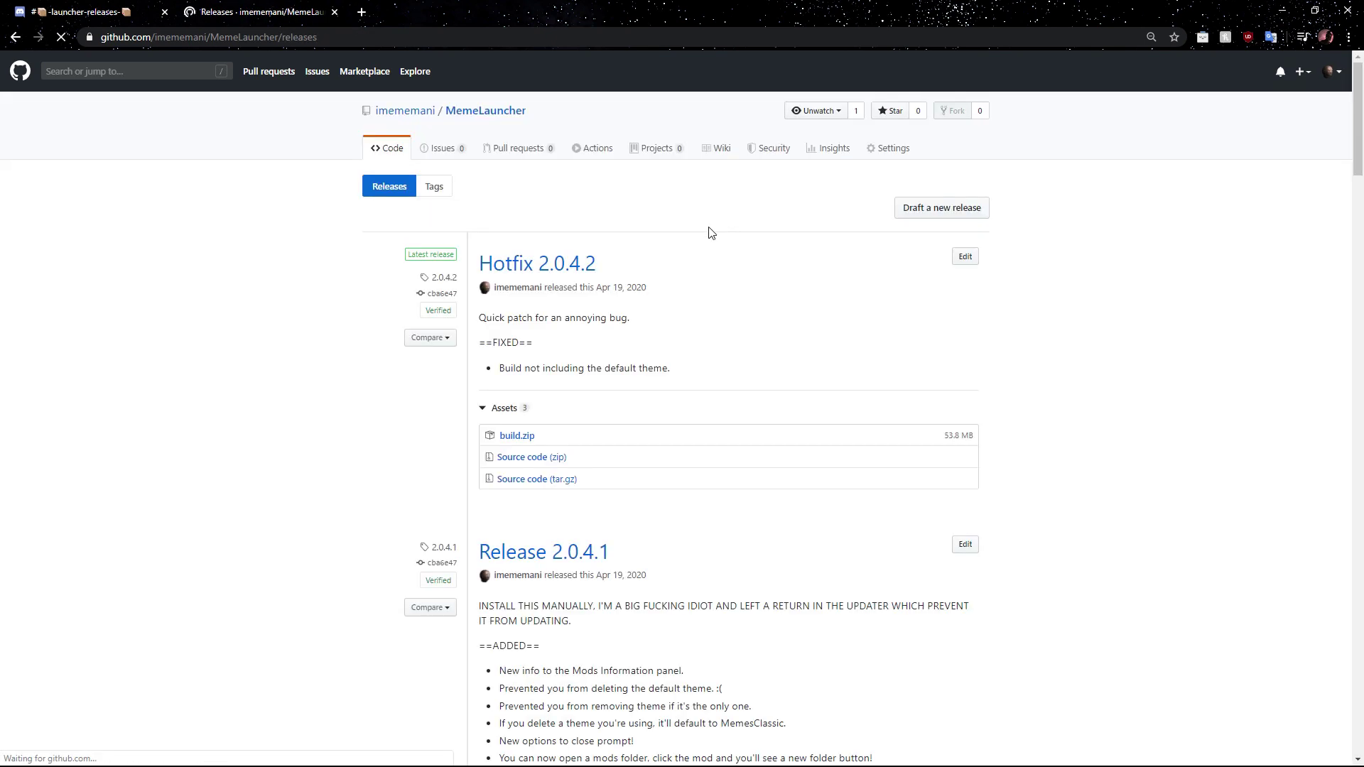
pyautogui.scroll(-4, 462, 284)
pyautogui.scroll(4, 568, 241)
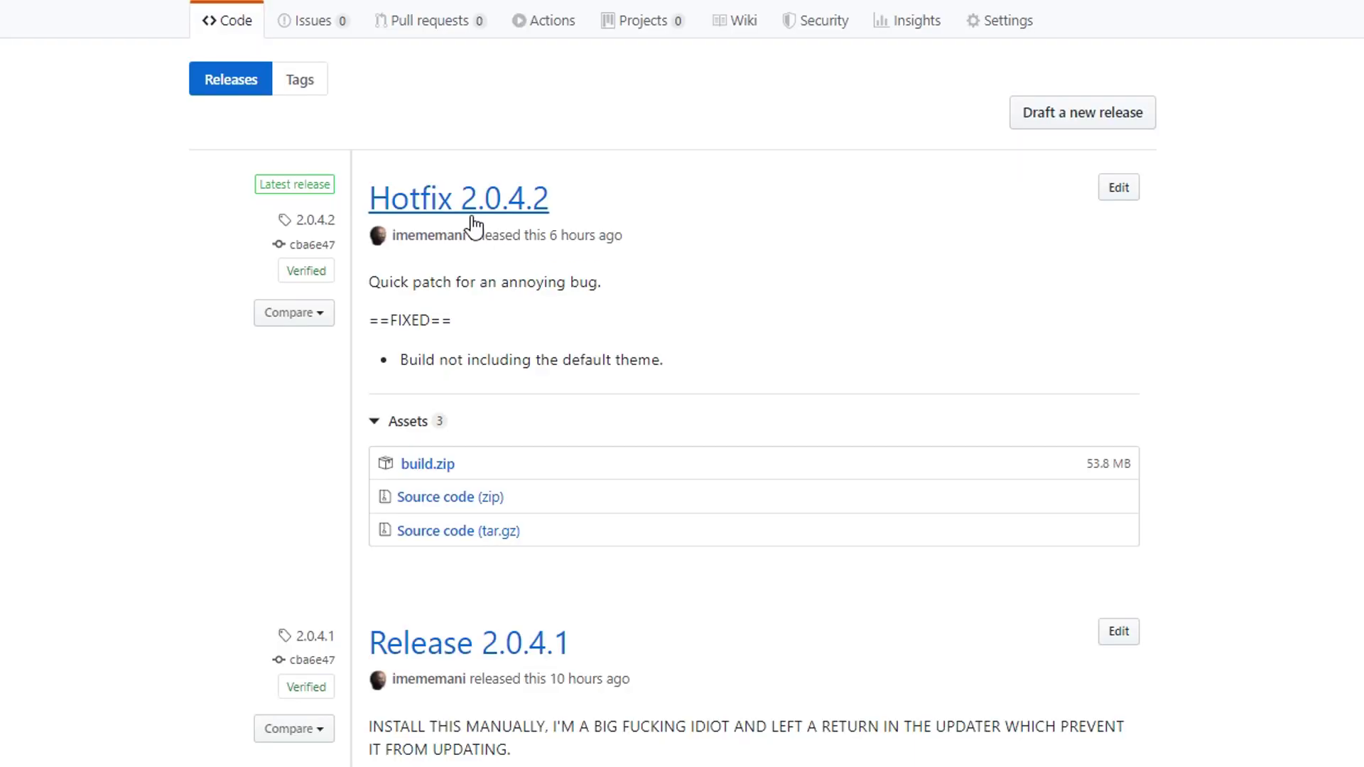
pyautogui.click(545, 278)
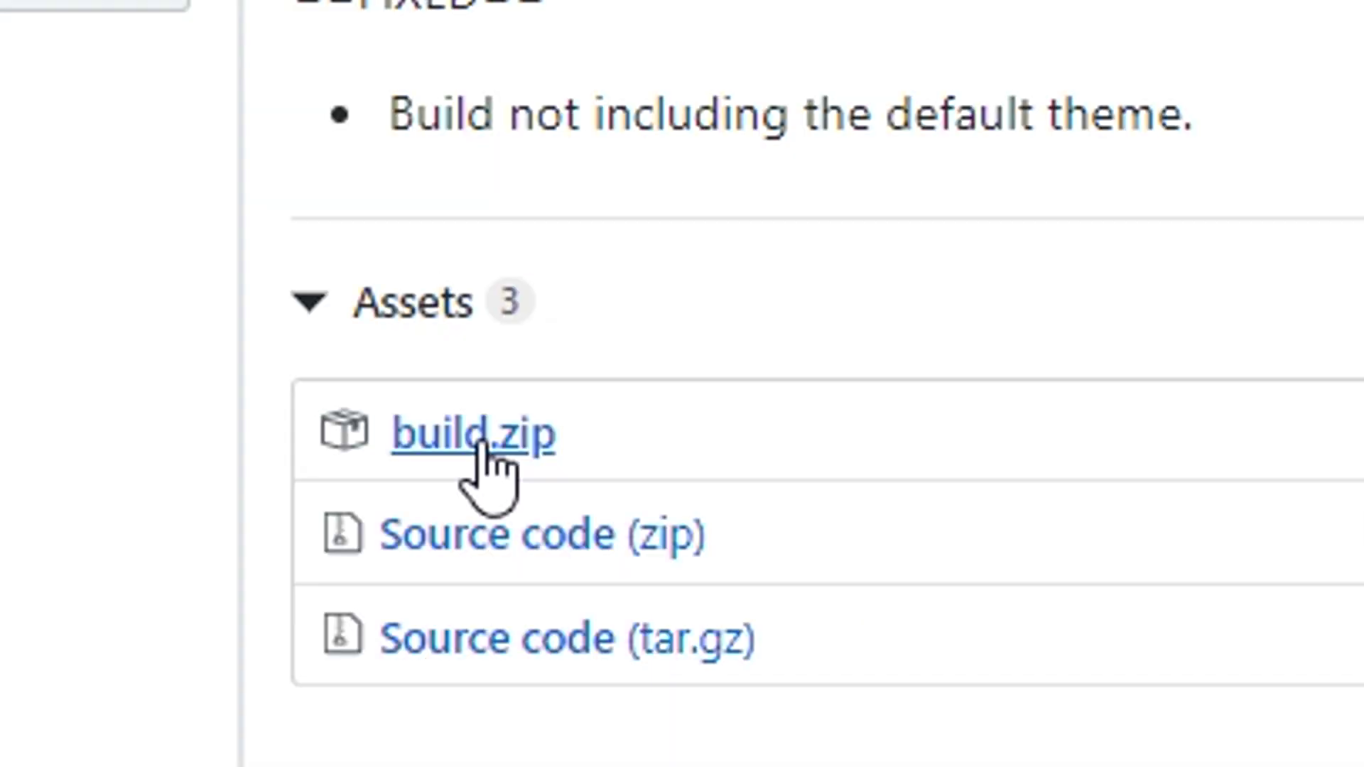
pyautogui.click(482, 440)
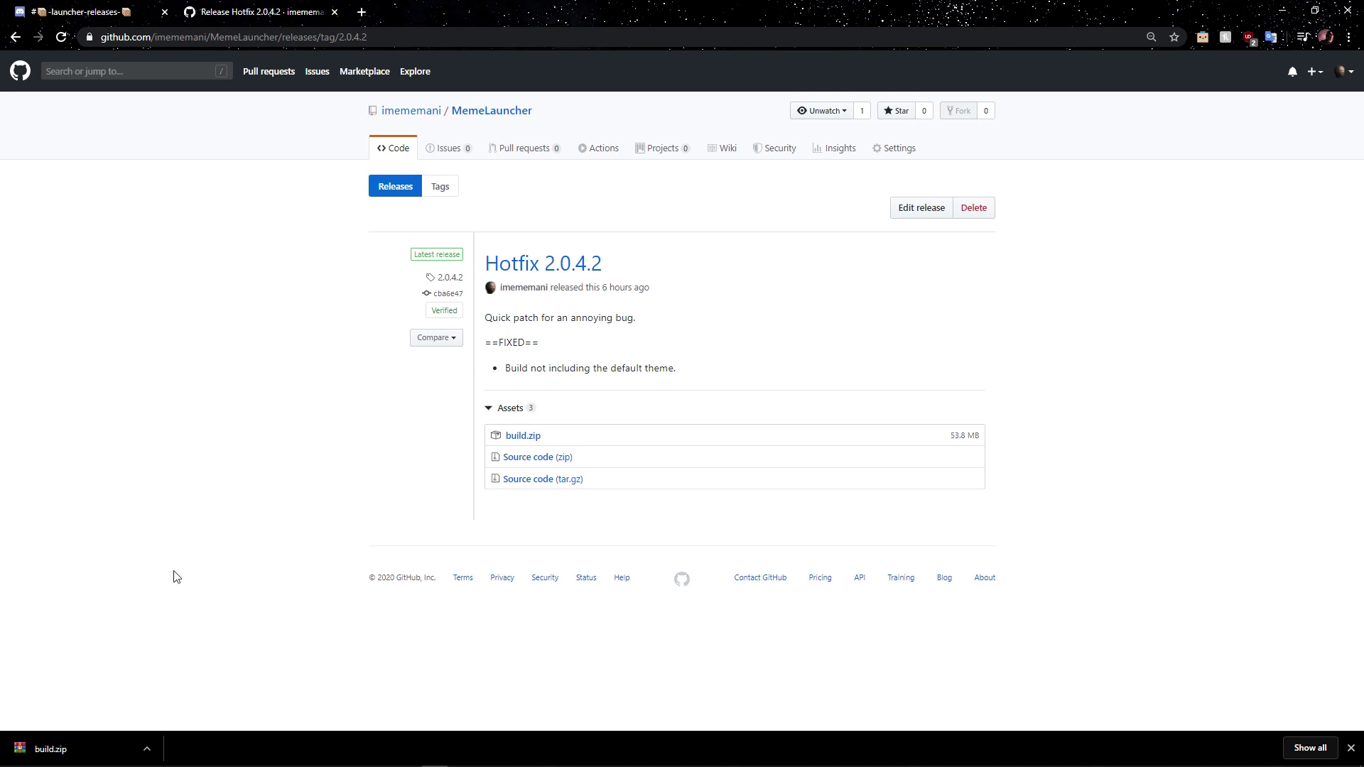
# Put build.zip on the desktop and extract its Launcher folder there, replacing existing files
pyautogui.doubleClick(560, 9)
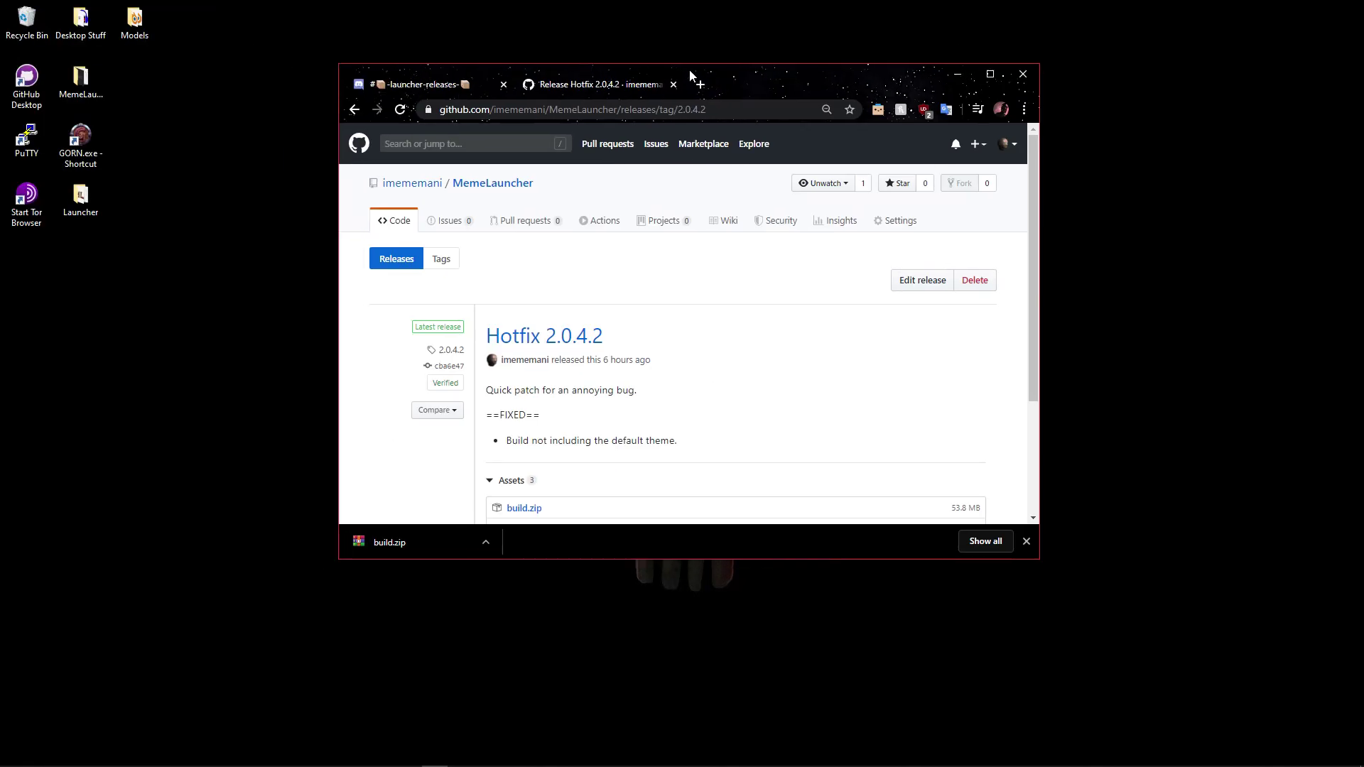
pyautogui.moveTo(614, 539); pyautogui.dragTo(405, 374)
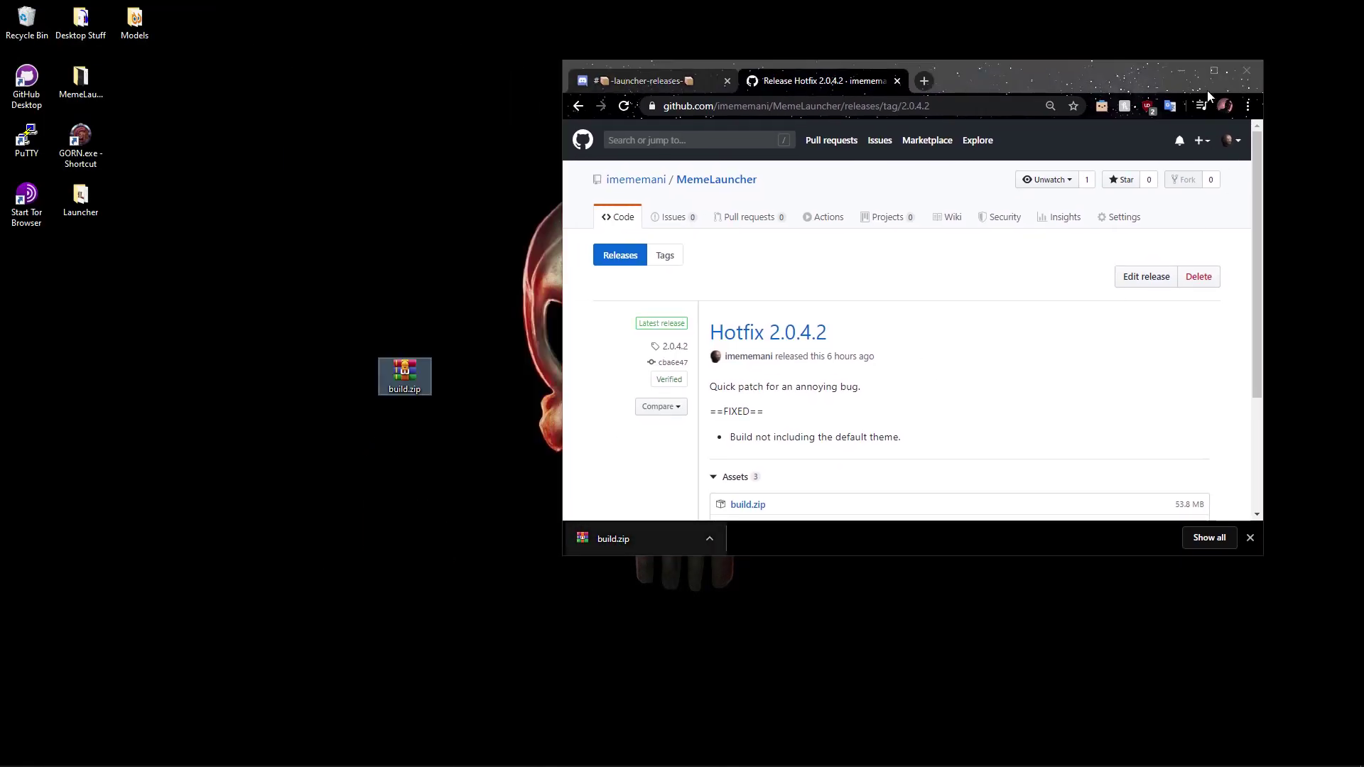
pyautogui.click(1181, 70)
pyautogui.doubleClick(407, 378)
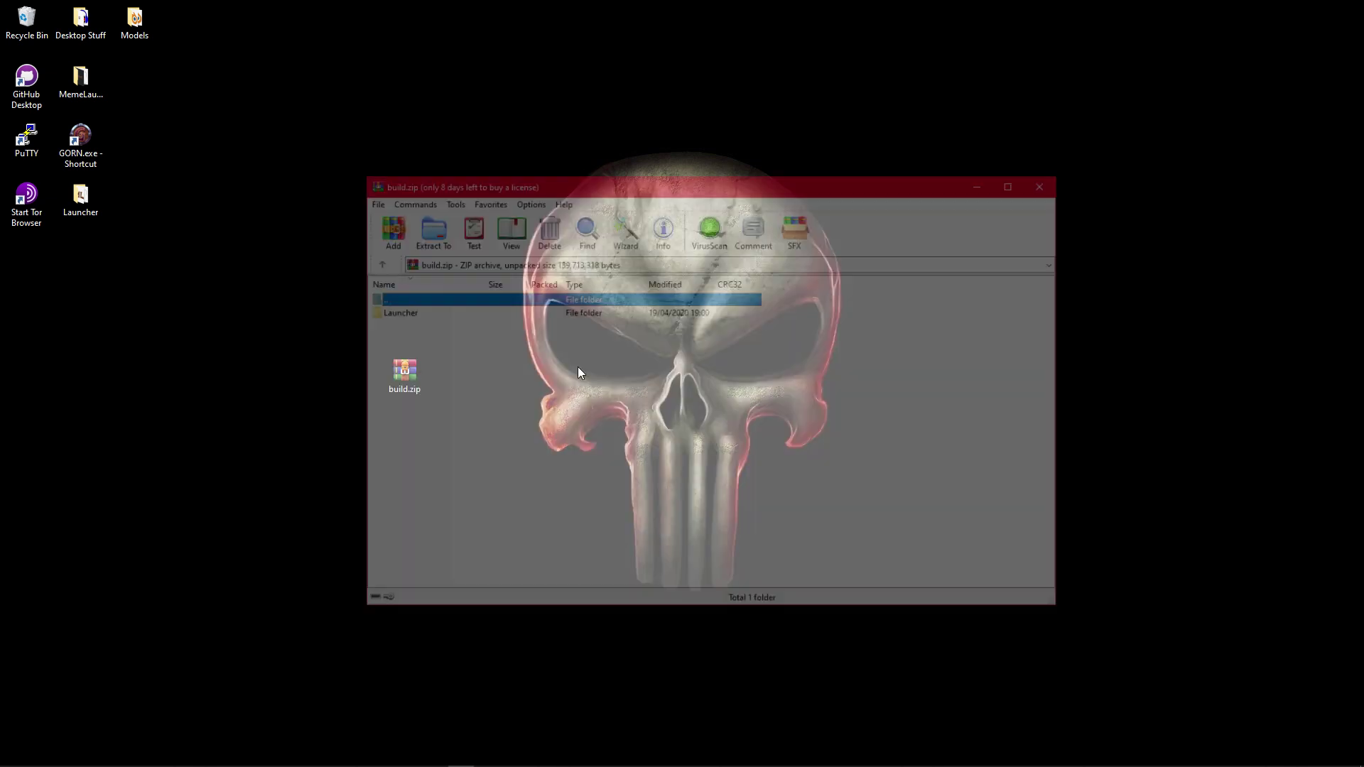
pyautogui.moveTo(396, 313); pyautogui.dragTo(620, 116)
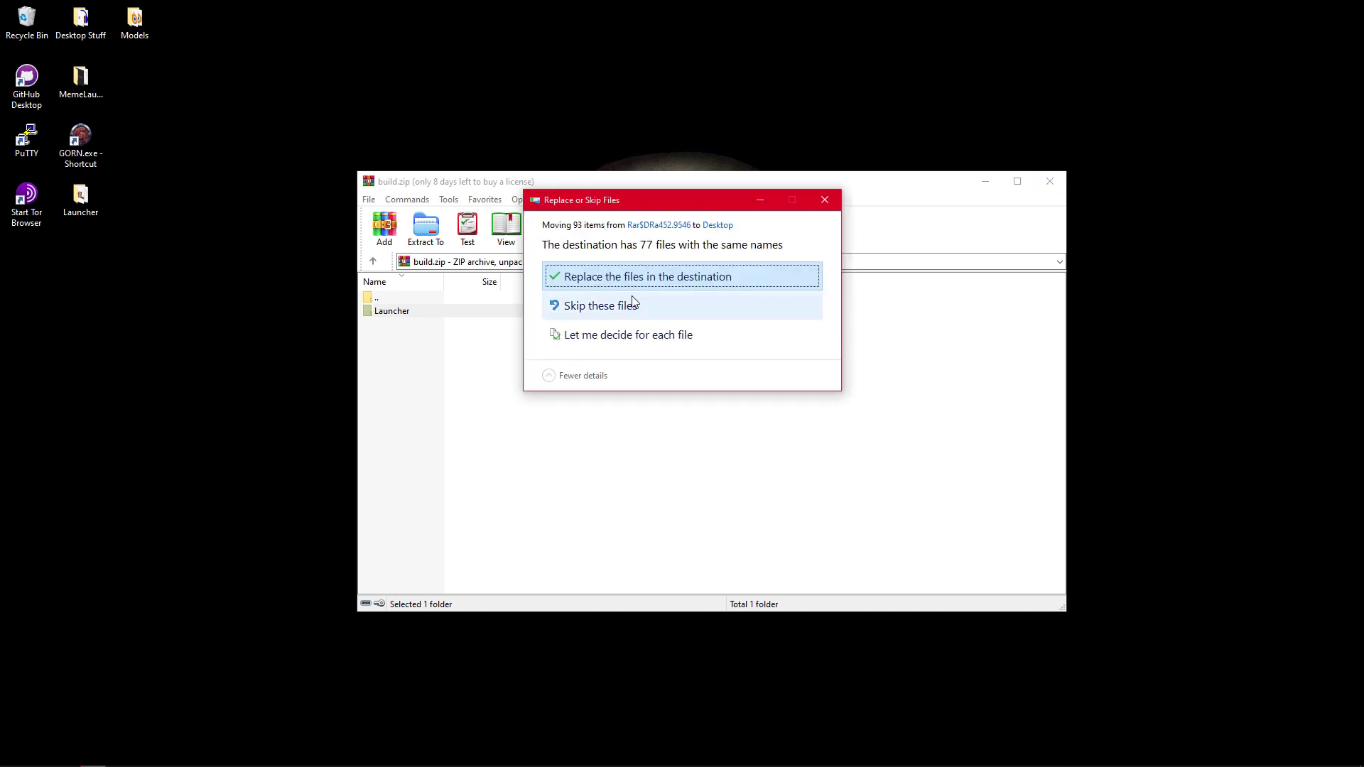
pyautogui.click(632, 276)
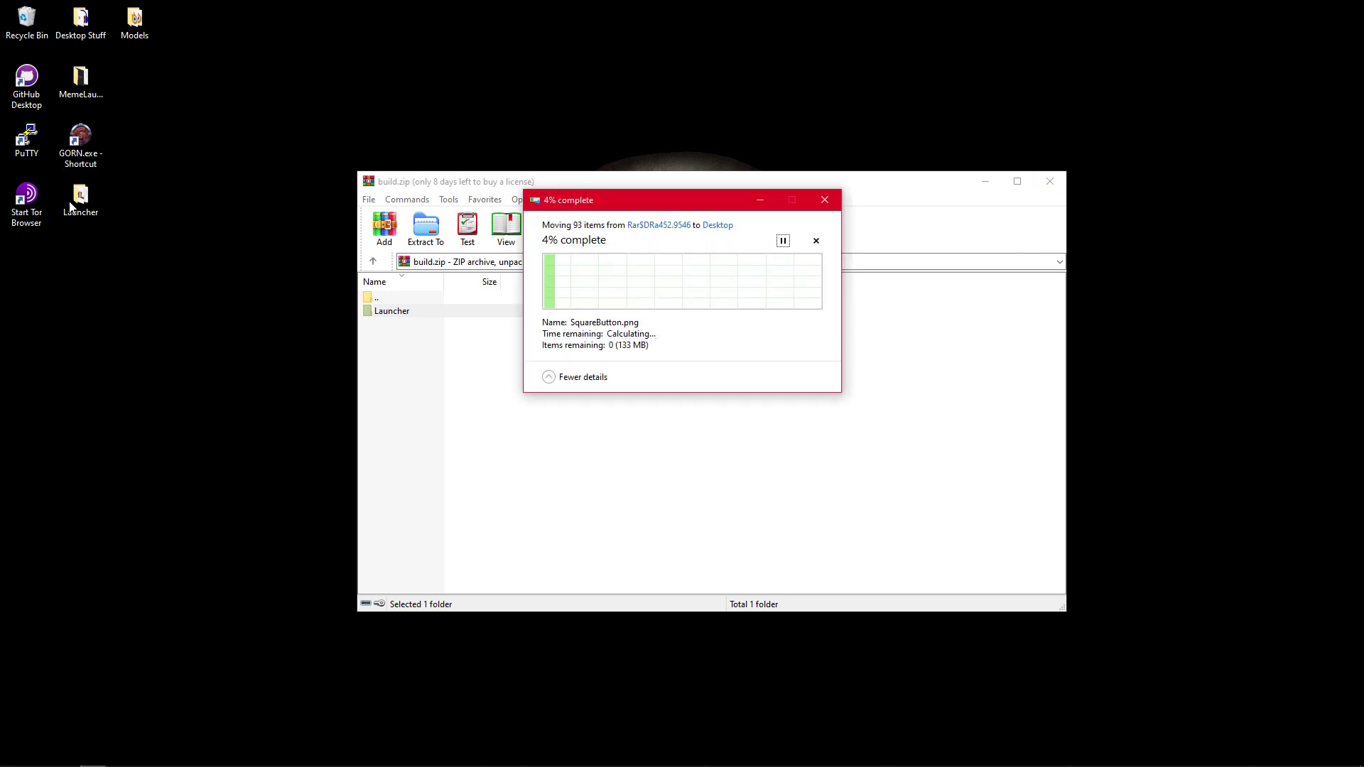
# Delete build.zip to the Recycle Bin and place the Launcher folder on the skull's left eye
pyautogui.moveTo(620, 80); pyautogui.dragTo(728, 314)
pyautogui.moveTo(389, 378); pyautogui.dragTo(27, 21)
pyautogui.moveTo(742, 310); pyautogui.dragTo(585, 367)
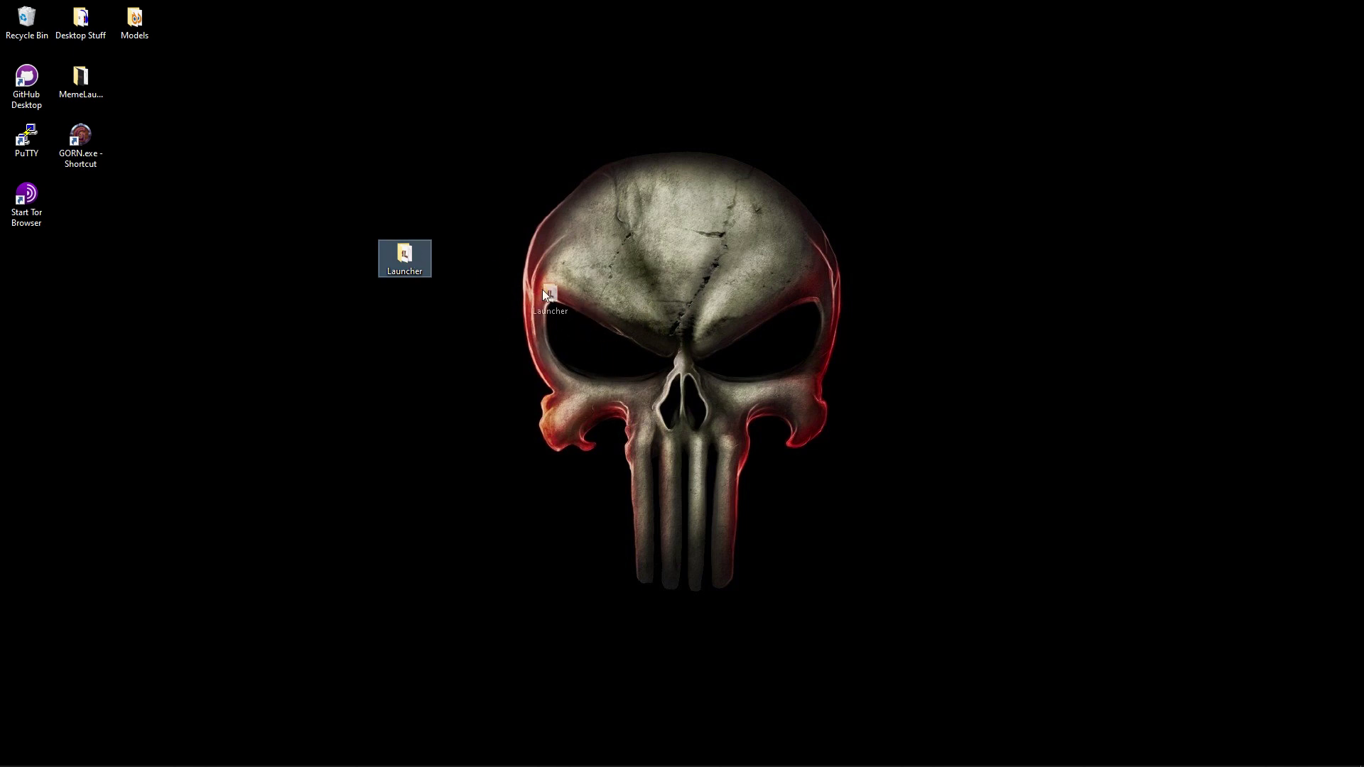
pyautogui.moveTo(576, 310); pyautogui.dragTo(584, 294)
# Delete the old MemeLauncher_Output.txt from the Launcher folder, then run MemeLauncher.exe
pyautogui.click(634, 331)
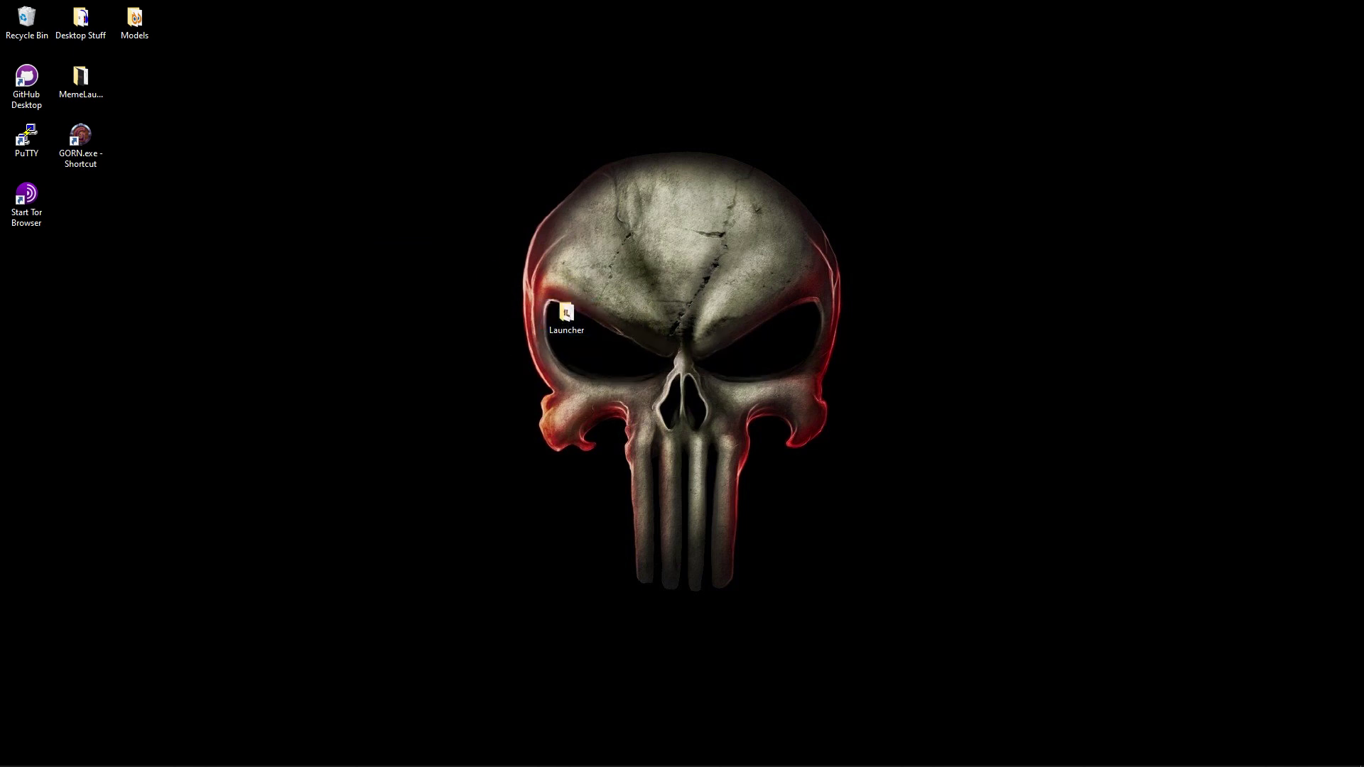
pyautogui.doubleClick(566, 314)
pyautogui.click(567, 320)
pyautogui.press('Delete')
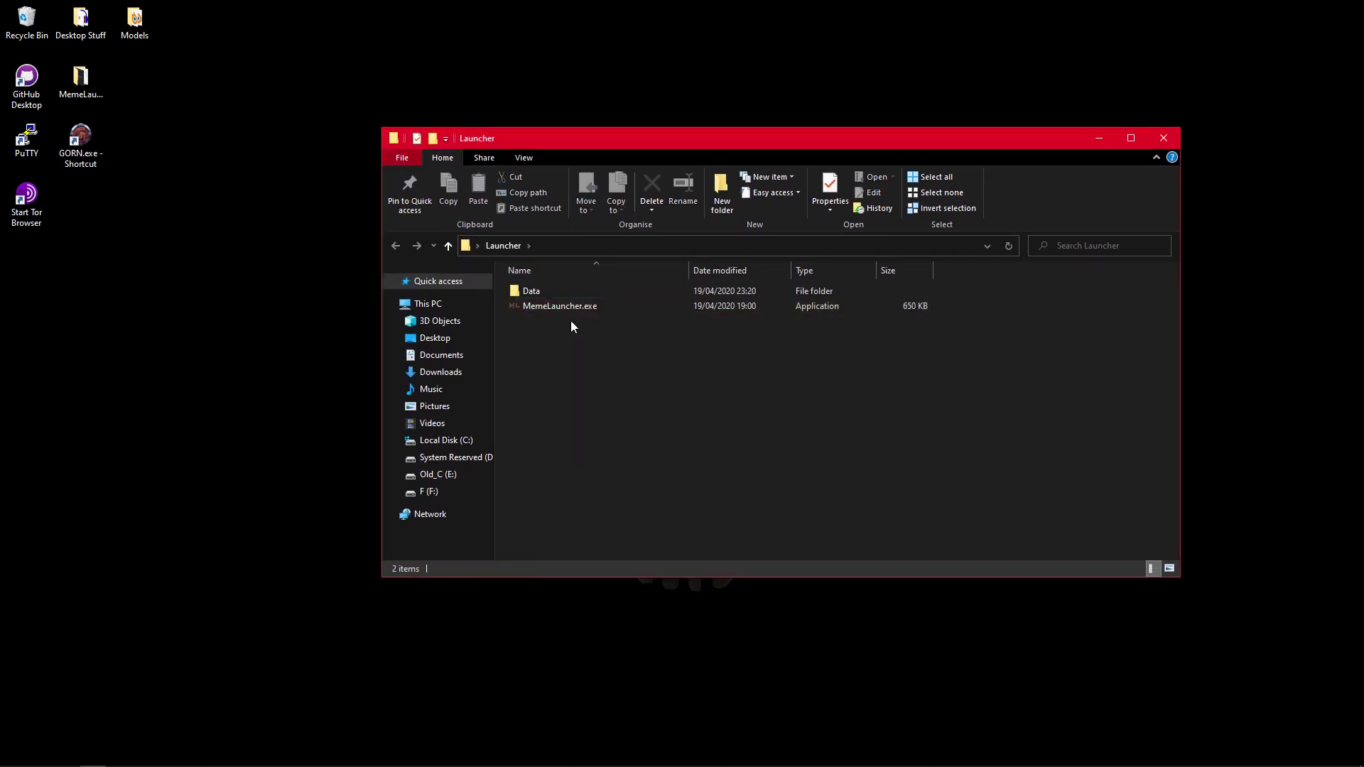
pyautogui.doubleClick(539, 288)
pyautogui.hotkey('alt', 'Left')
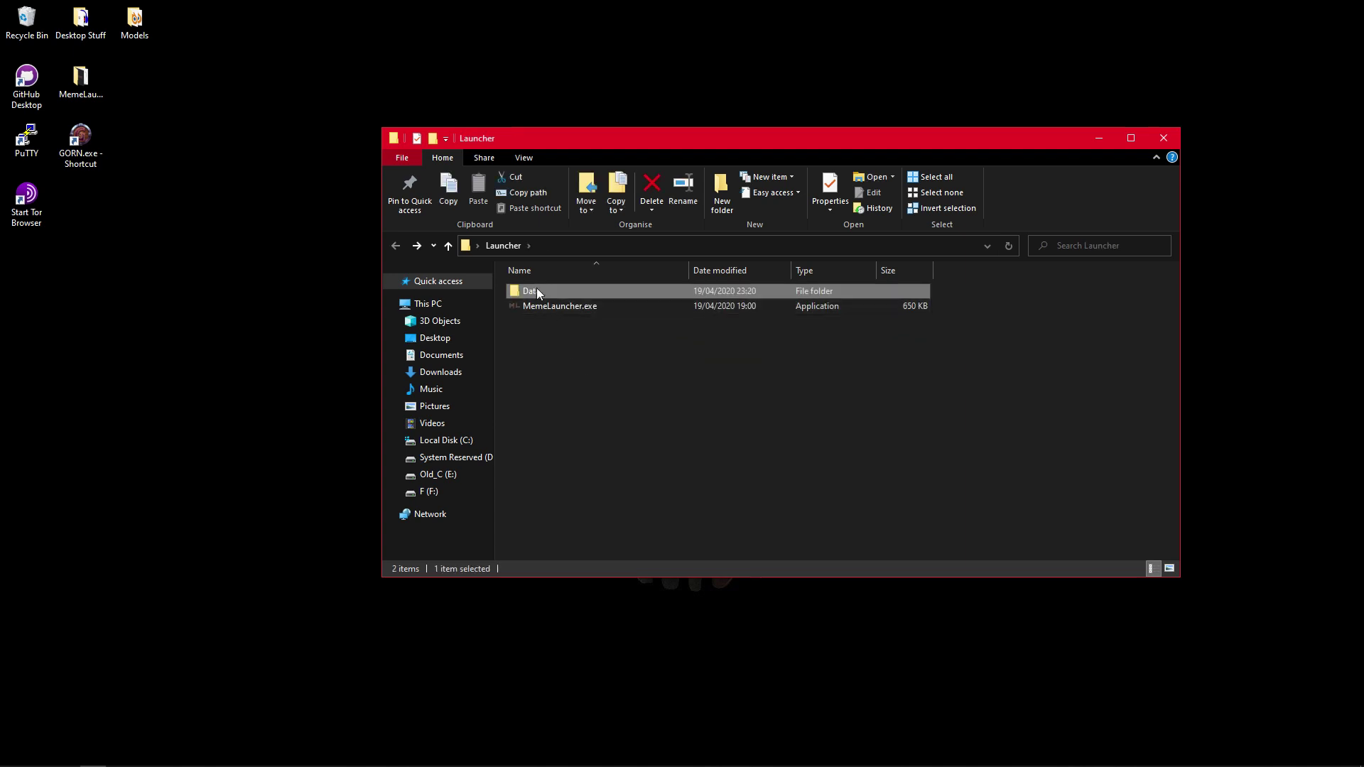
pyautogui.doubleClick(574, 308)
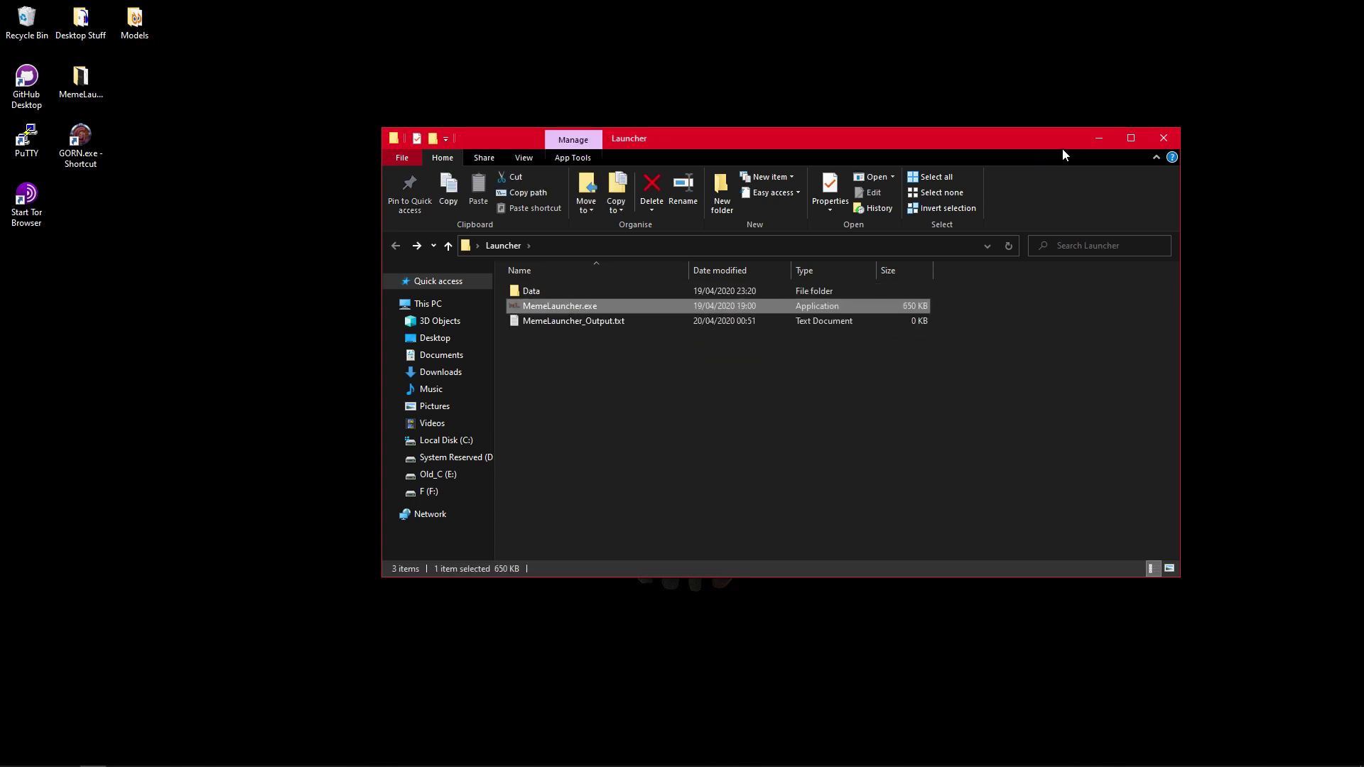
pyautogui.click(1099, 139)
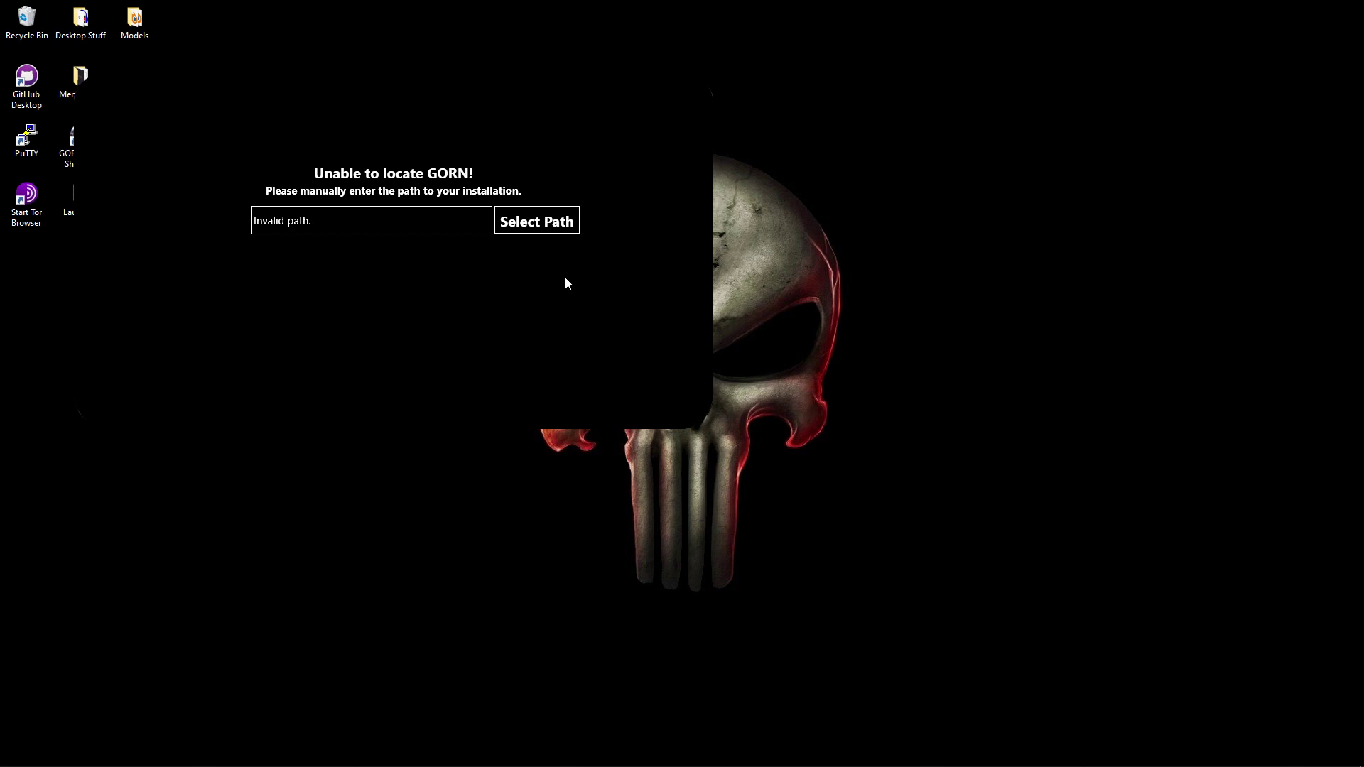
# Set the GORN path to GOR.exe in F:\Program Files (x86)\Steam\steamapps\common\GORN
pyautogui.click(536, 226)
pyautogui.click(326, 411)
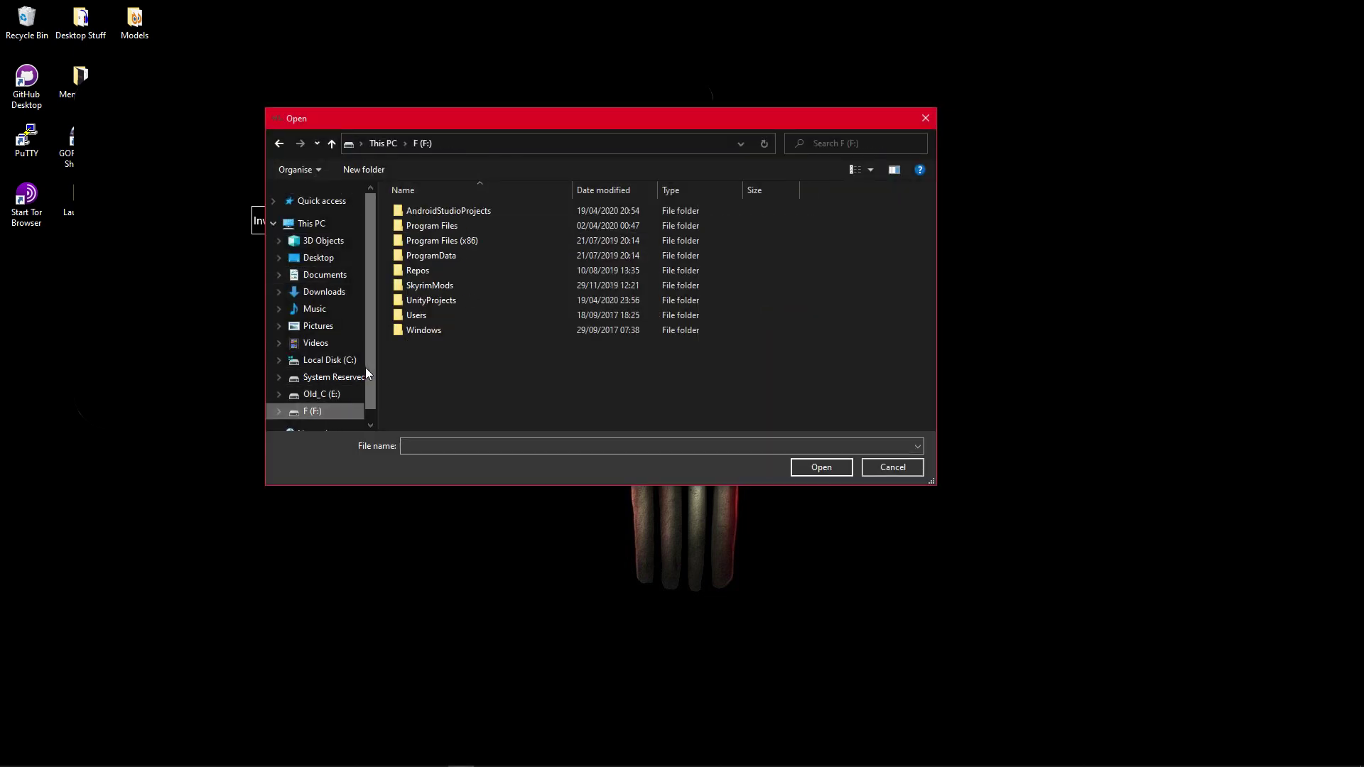
pyautogui.doubleClick(433, 242)
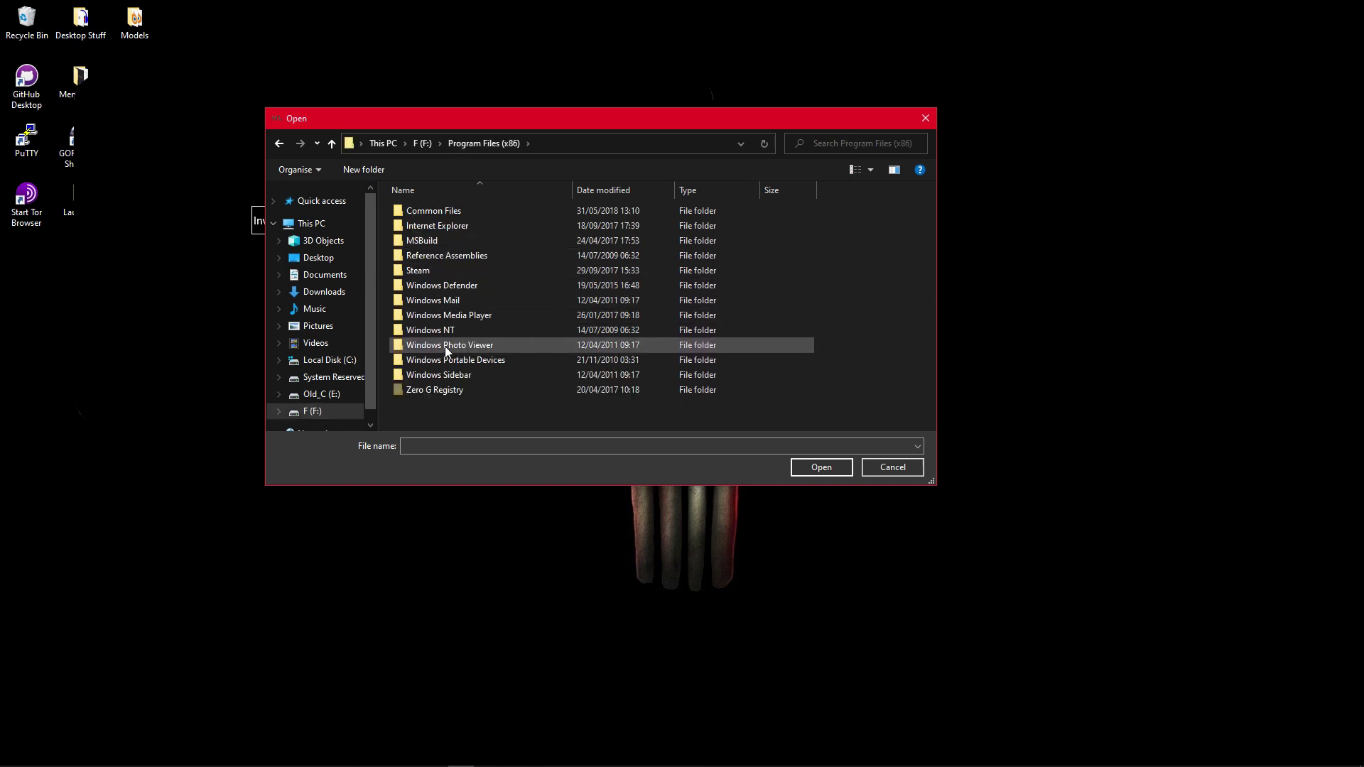
pyautogui.click(422, 320)
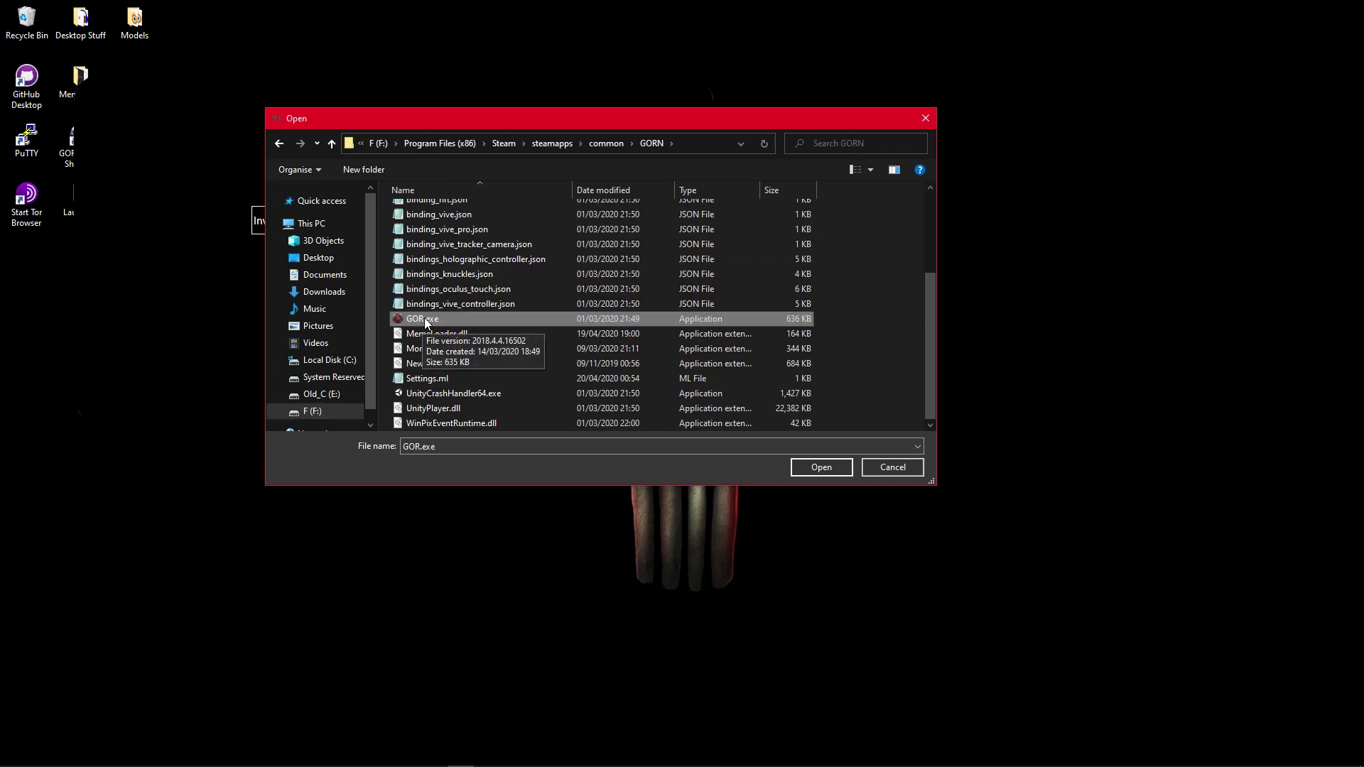
pyautogui.moveTo(458, 122)
pyautogui.mouseDown()
pyautogui.moveTo(454, 380)
pyautogui.moveTo(459, 180)
pyautogui.moveTo(480, 134)
pyautogui.mouseUp()
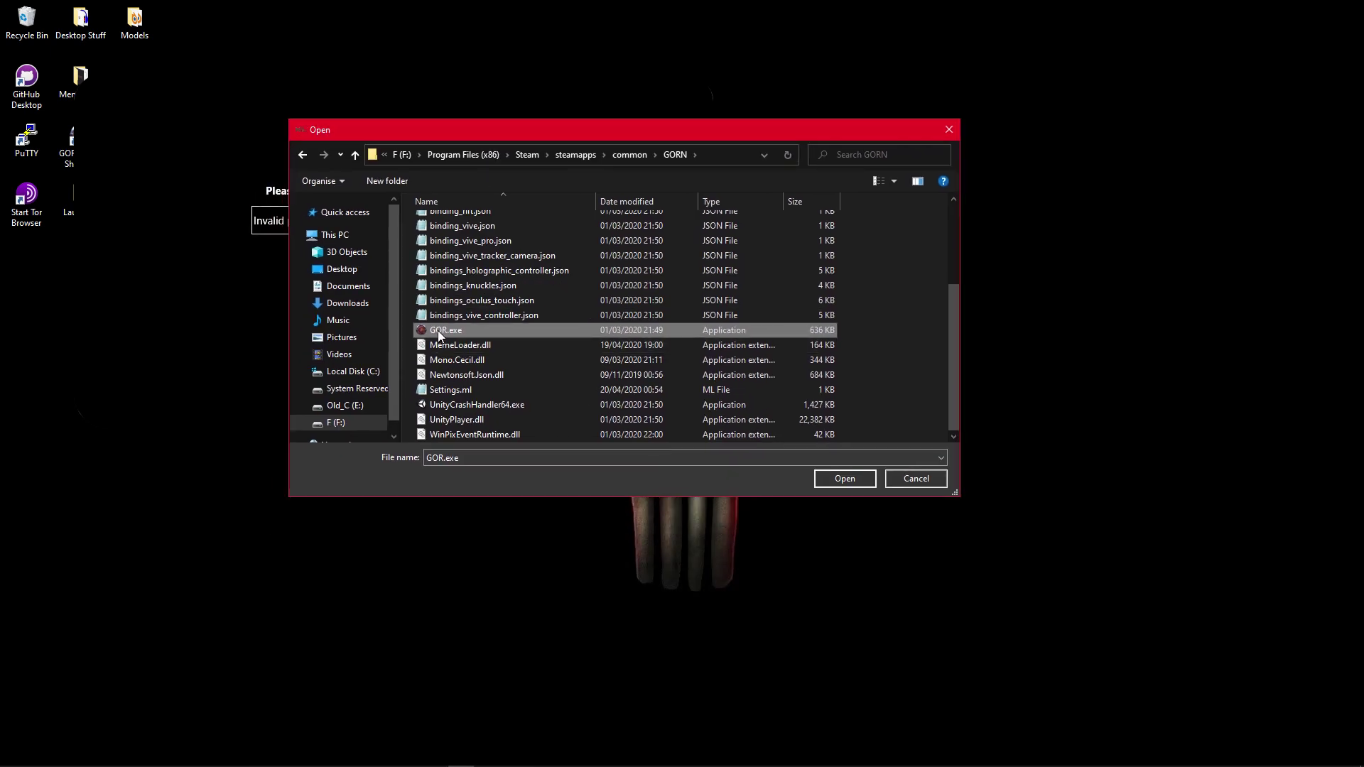
pyautogui.doubleClick(437, 330)
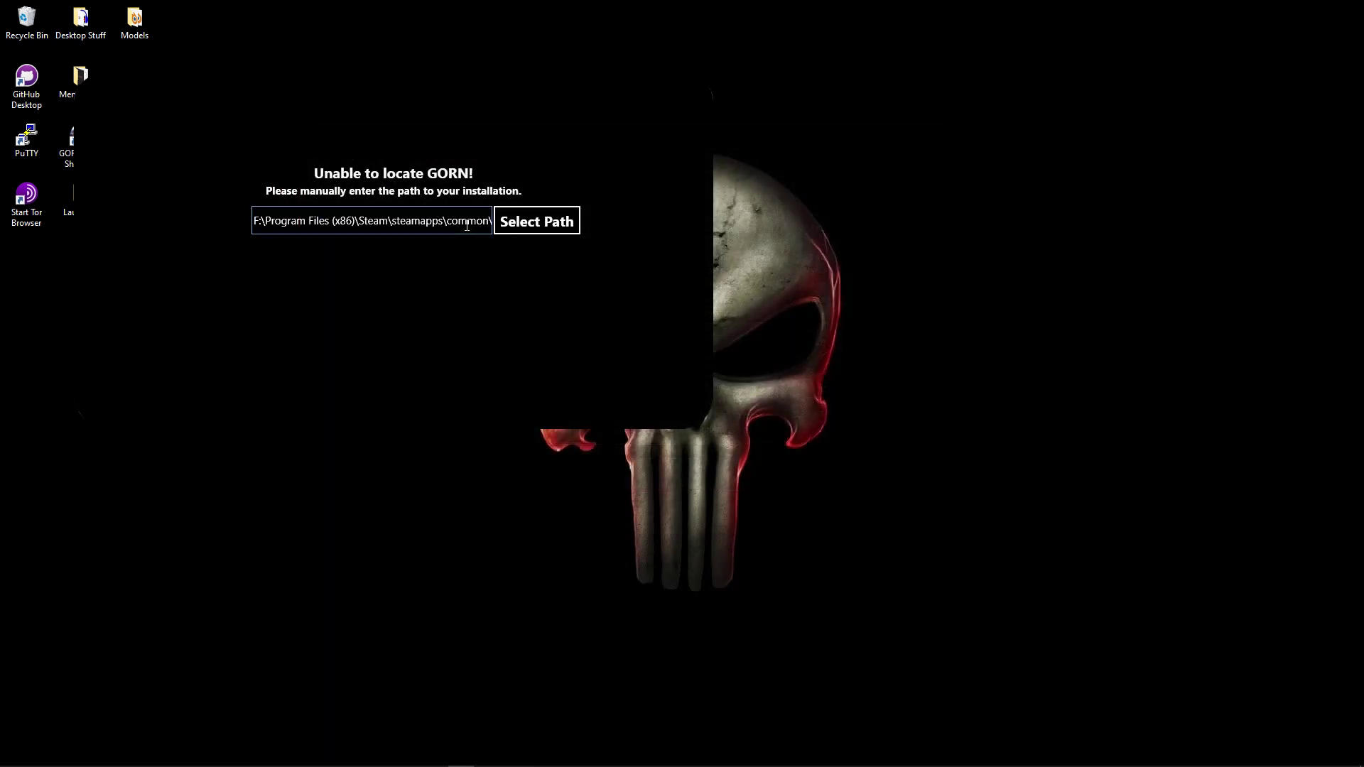
pyautogui.moveTo(467, 226); pyautogui.dragTo(494, 226)
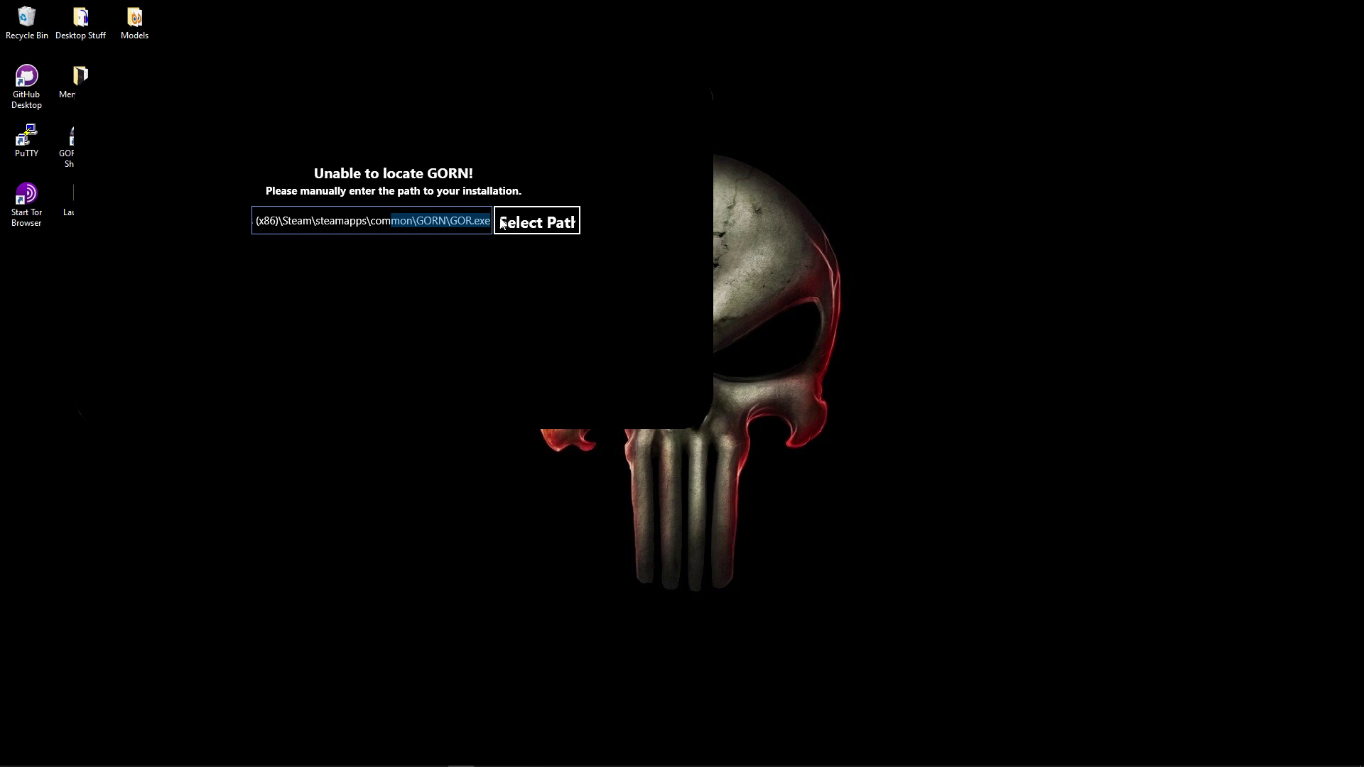
pyautogui.click(478, 252)
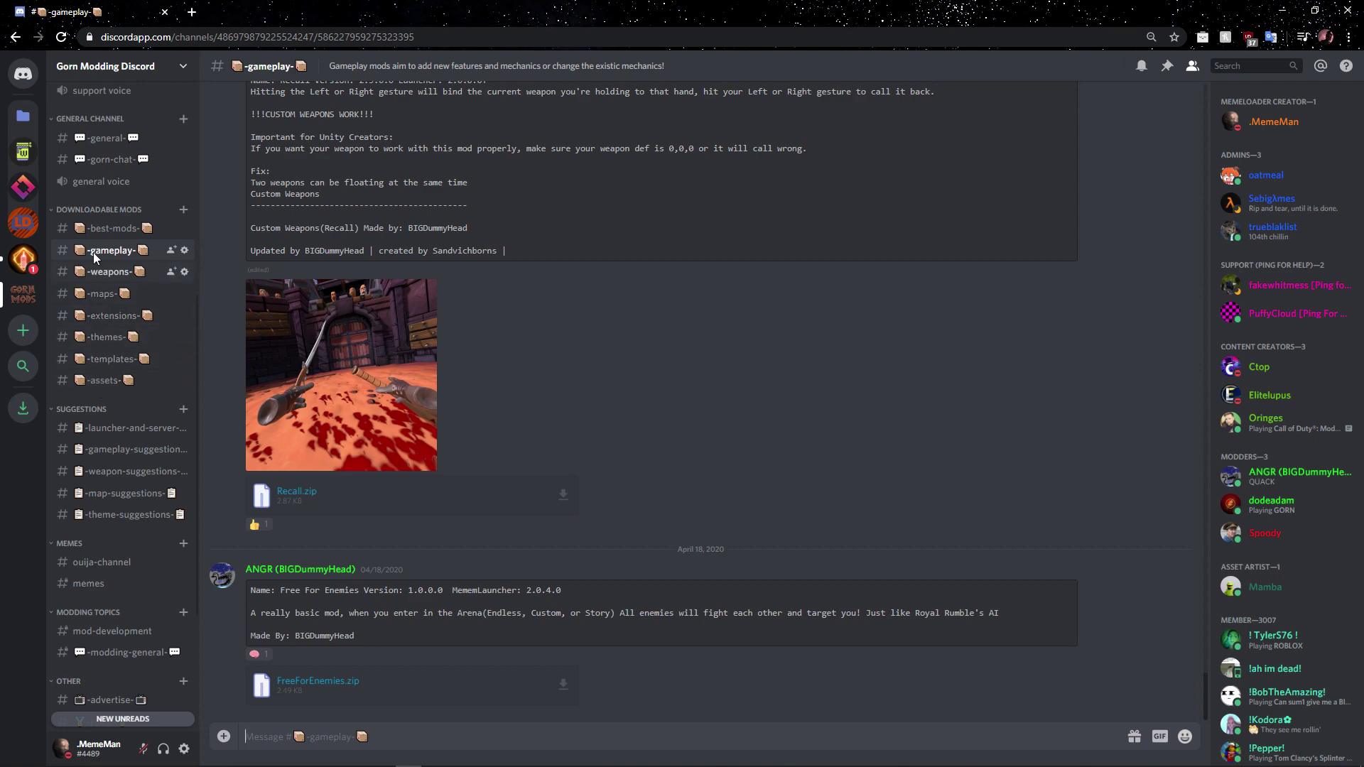
# Download FreeForEnemies.zip from the gameplay channel and keep it despite the download warning
pyautogui.scroll(4, 480, 497)
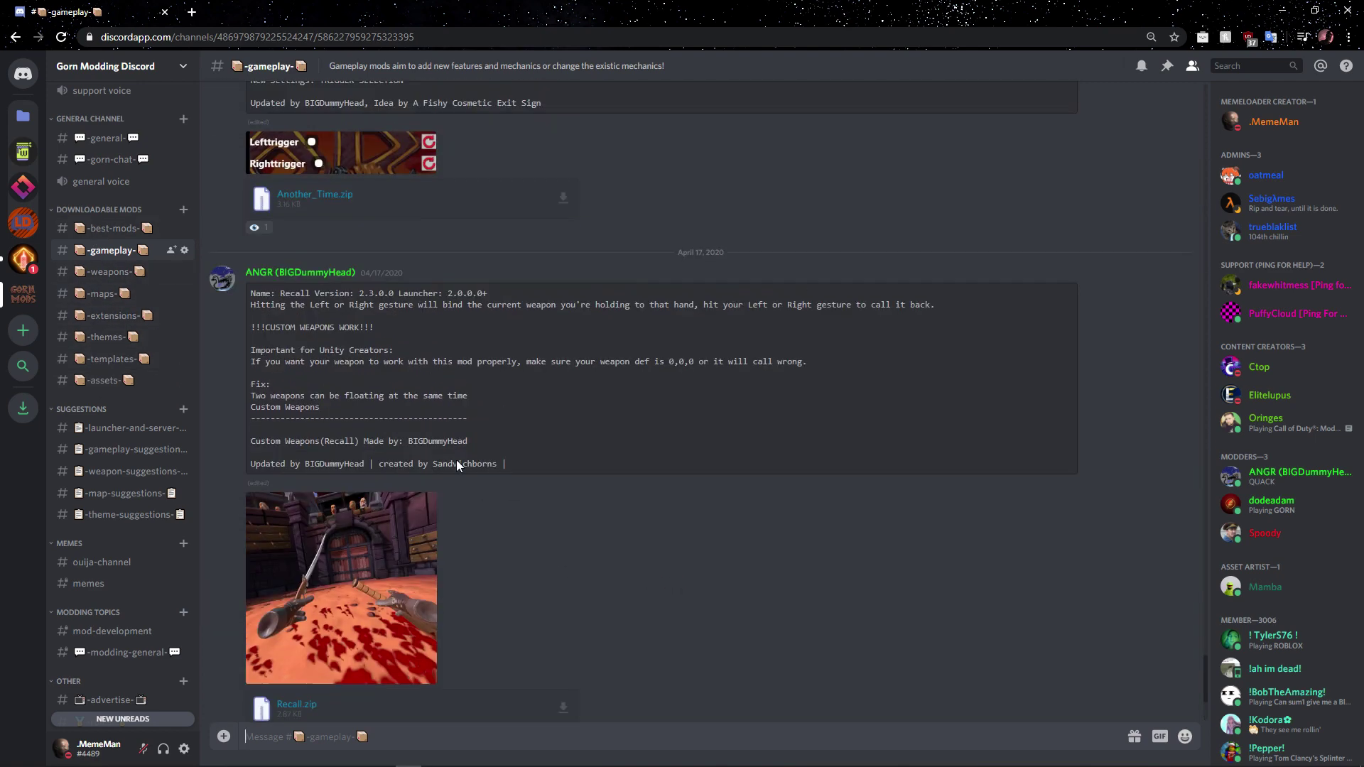
pyautogui.scroll(1, 536, 322)
pyautogui.scroll(-5, 591, 340)
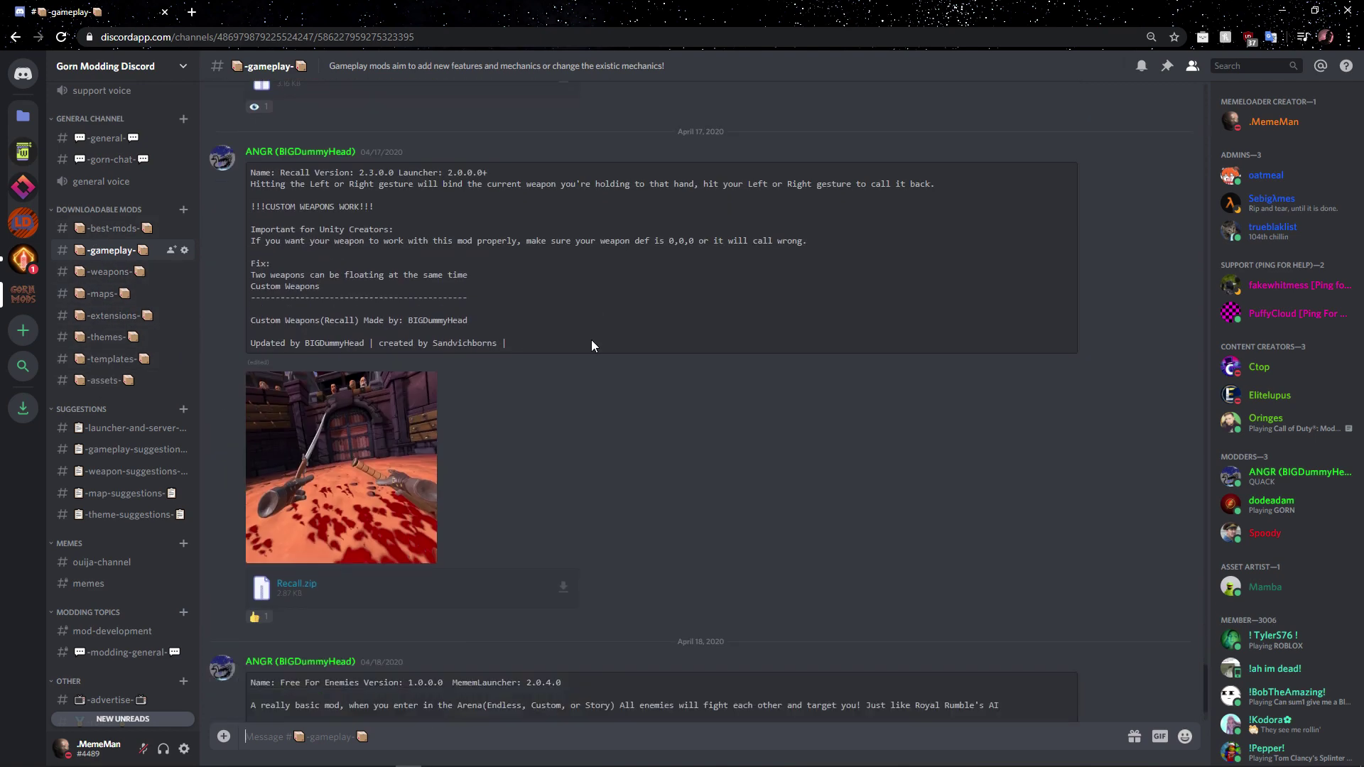
pyautogui.scroll(2, 540, 415)
pyautogui.scroll(15, 541, 421)
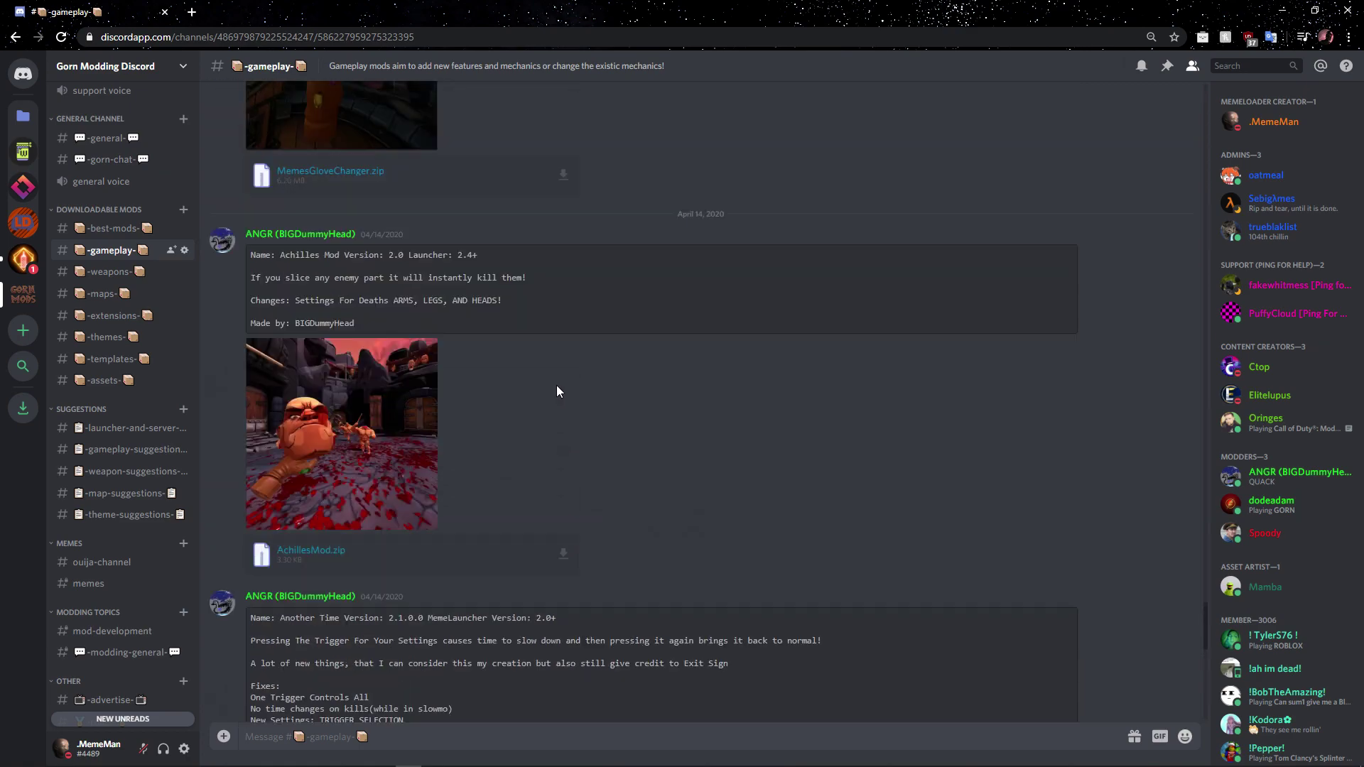
pyautogui.scroll(-15, 545, 372)
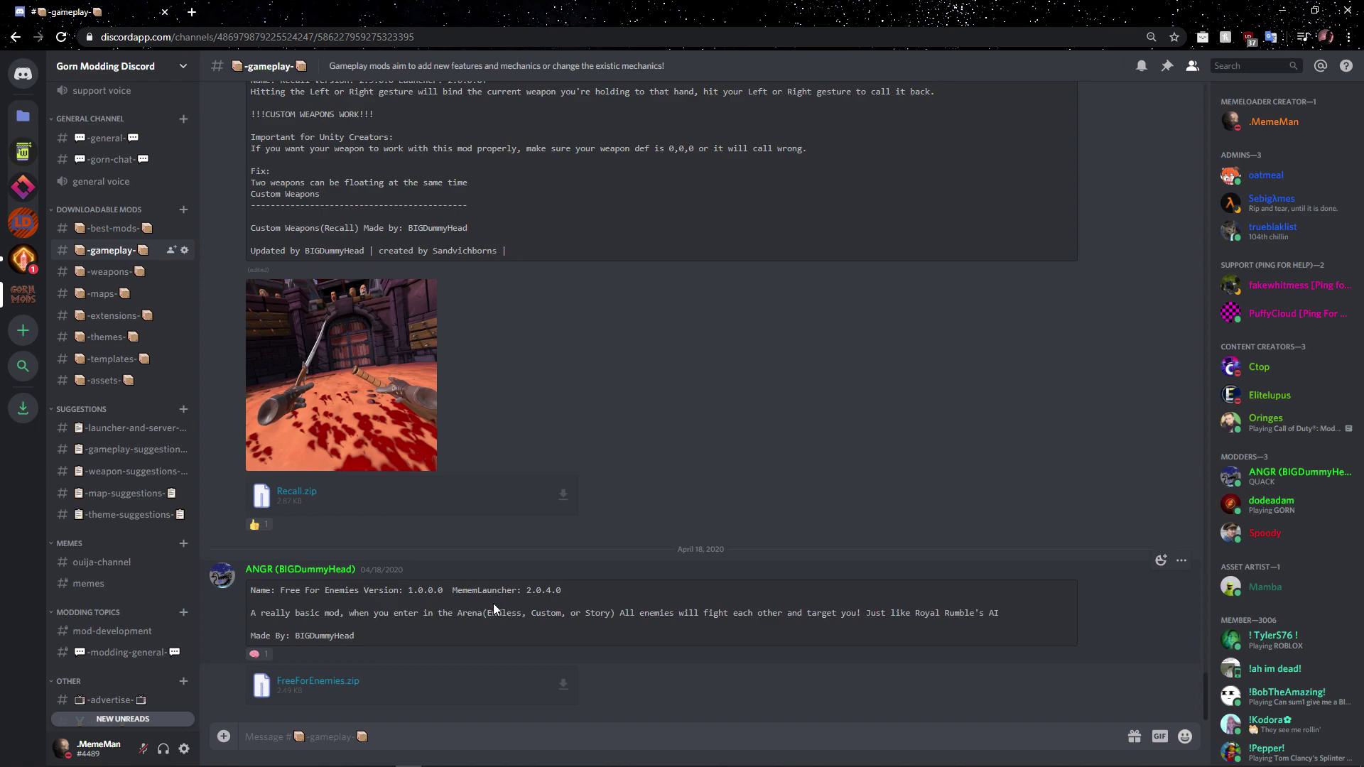
pyautogui.scroll(5, 493, 603)
pyautogui.scroll(-5, 408, 401)
pyautogui.click(317, 682)
pyautogui.scroll(10, 542, 495)
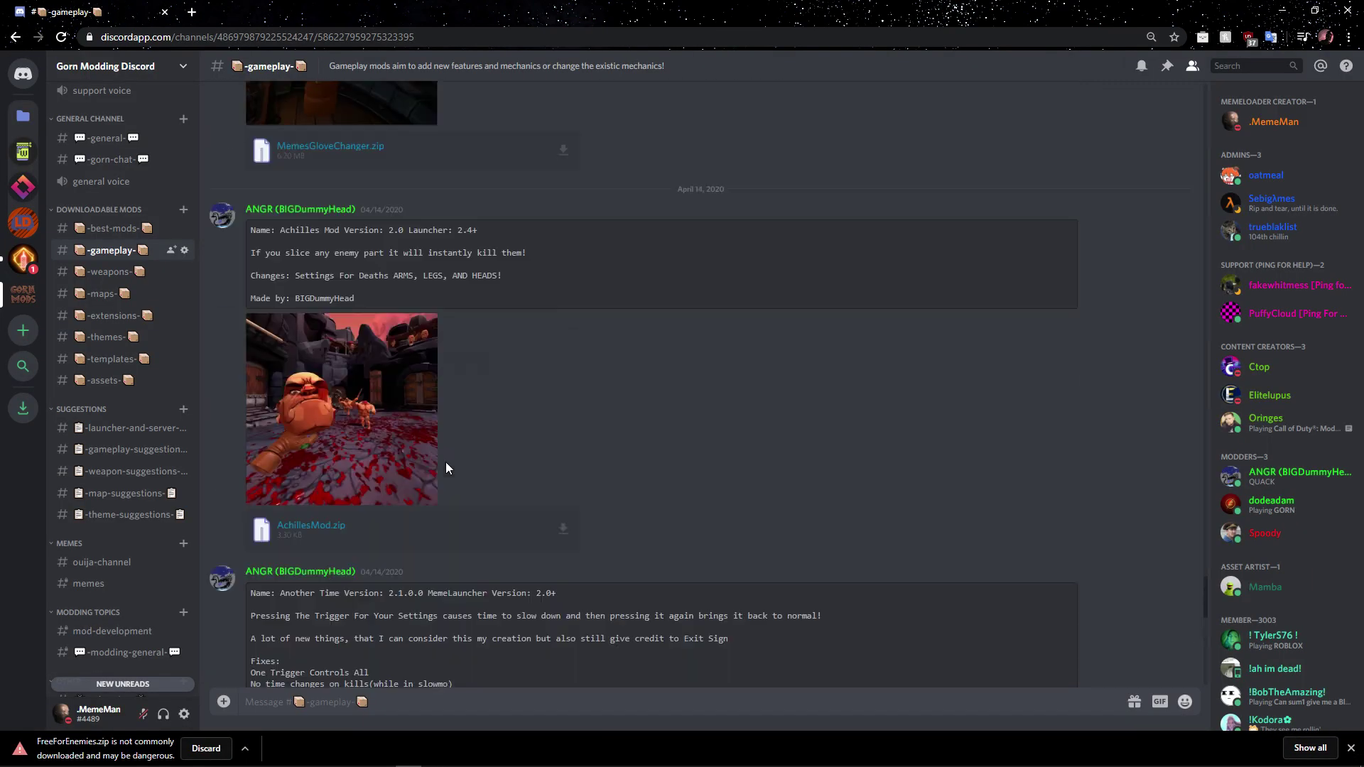
pyautogui.scroll(3, 445, 462)
pyautogui.scroll(-12, 573, 279)
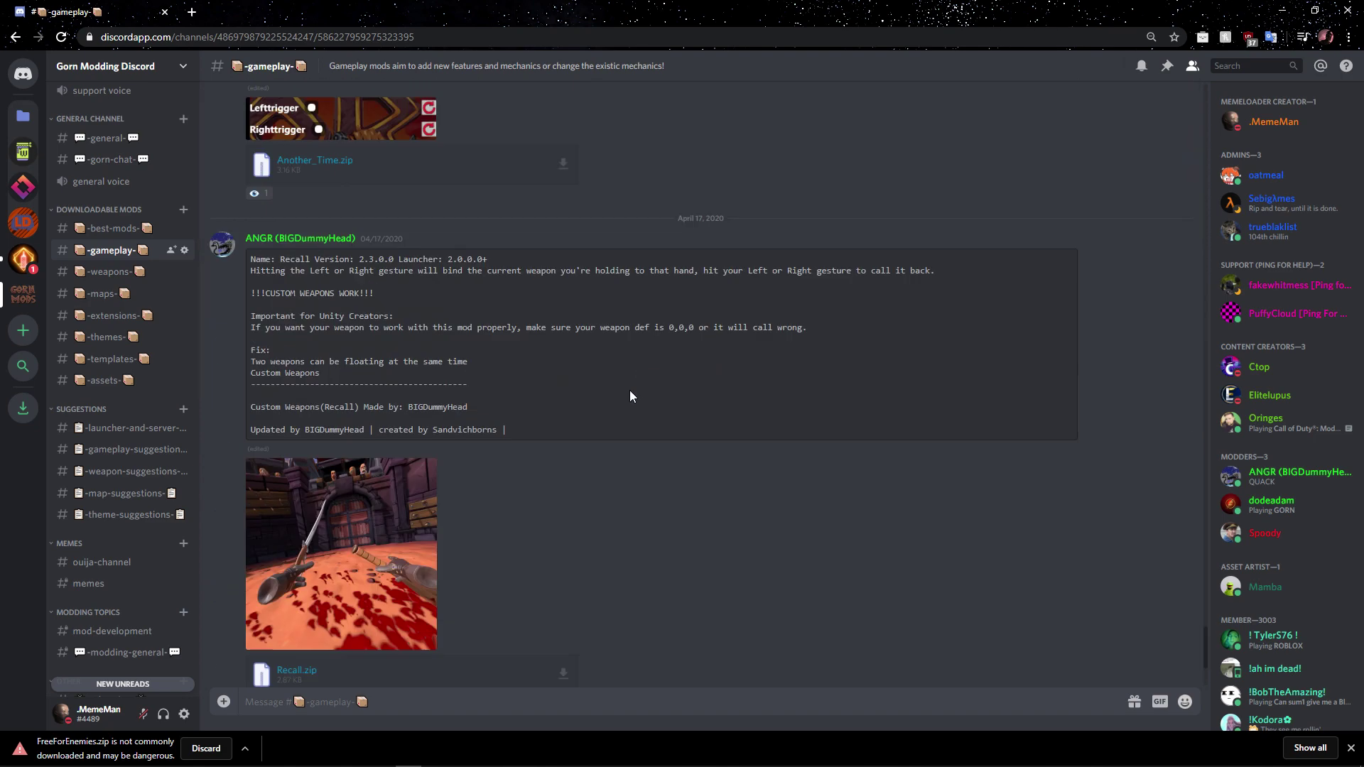
pyautogui.scroll(-3, 533, 440)
pyautogui.scroll(10, 816, 426)
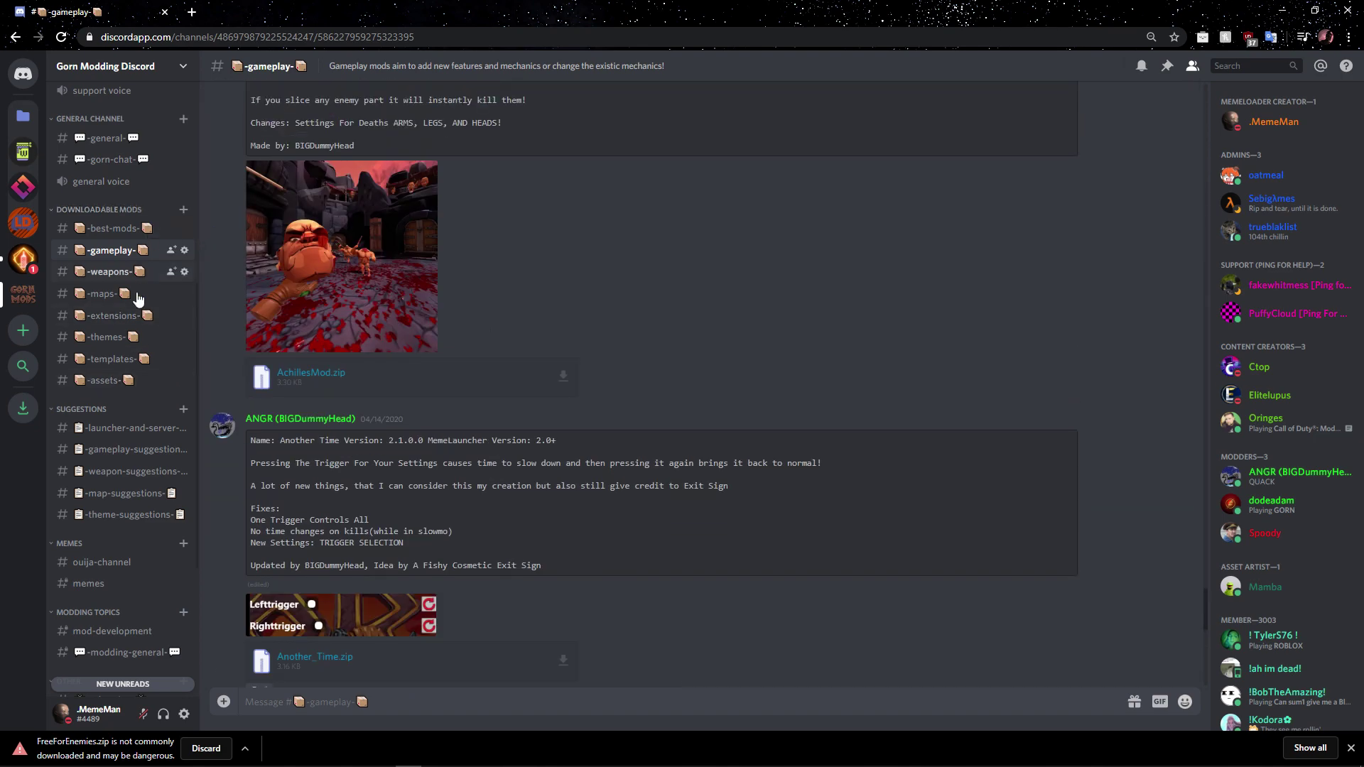
pyautogui.click(245, 748)
pyautogui.click(268, 698)
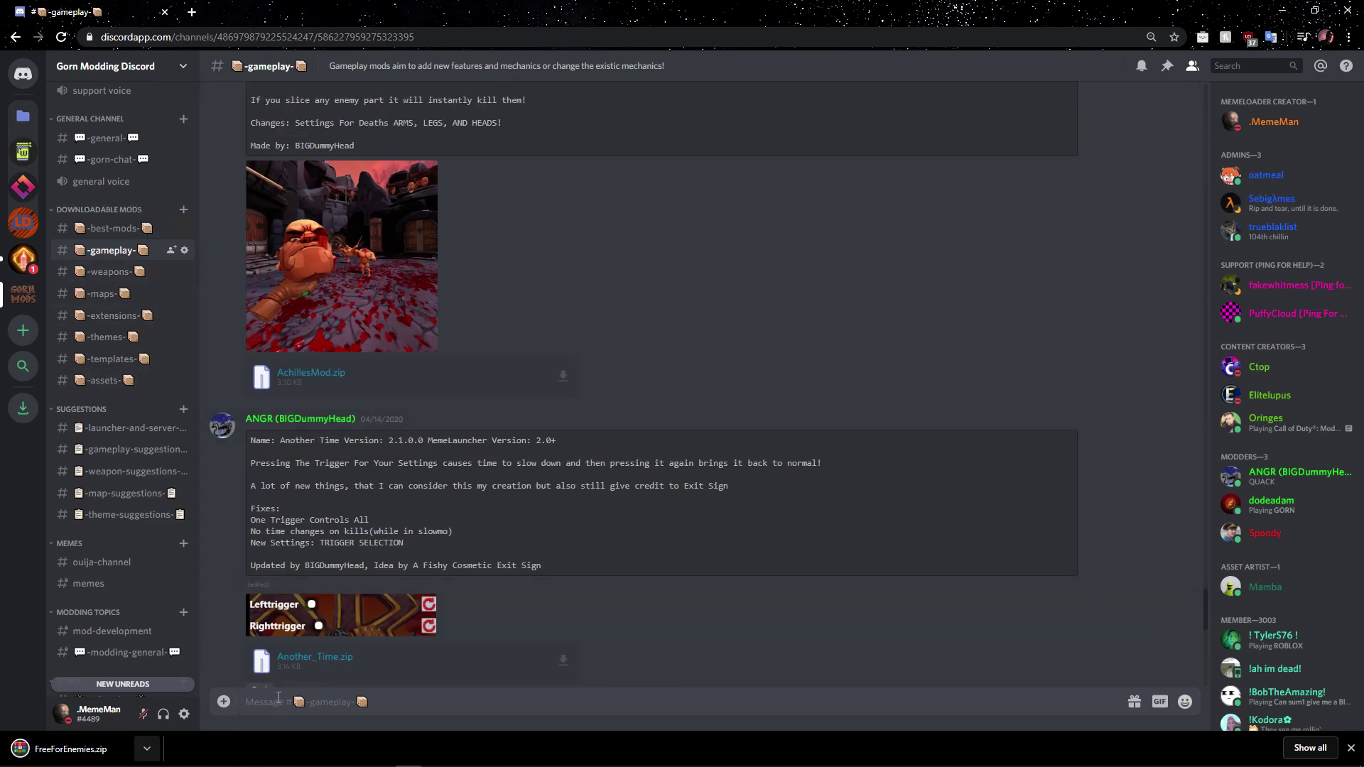
# Download Another_Time.zip and put it on the desktop
pyautogui.scroll(-3, 770, 355)
pyautogui.scroll(-2, 590, 514)
pyautogui.click(334, 302)
pyautogui.moveTo(614, 20)
pyautogui.mouseDown()
pyautogui.moveTo(772, 58)
pyautogui.moveTo(909, 61)
pyautogui.mouseUp()
pyautogui.moveTo(573, 538); pyautogui.dragTo(458, 324)
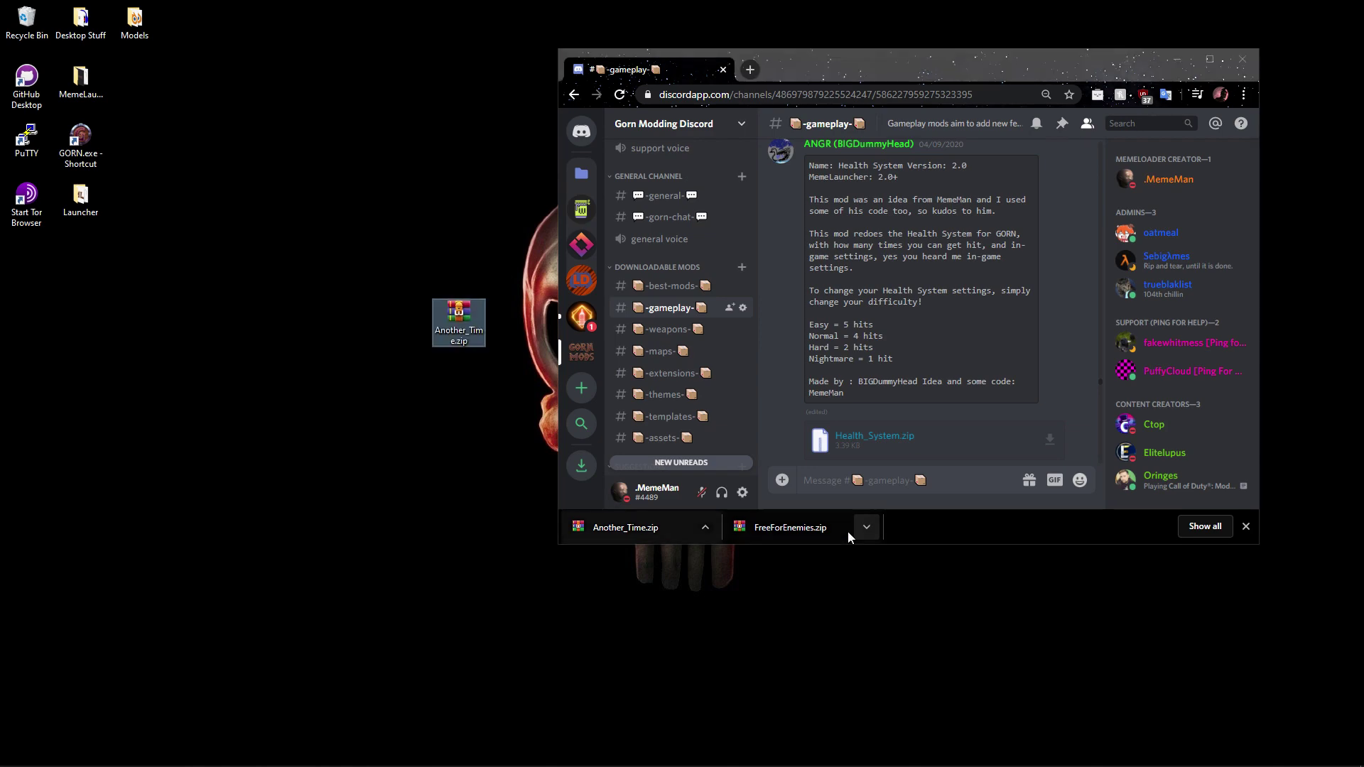
# Launch MemeLauncher from the Launcher folder and move its window to the right
pyautogui.click(1212, 71)
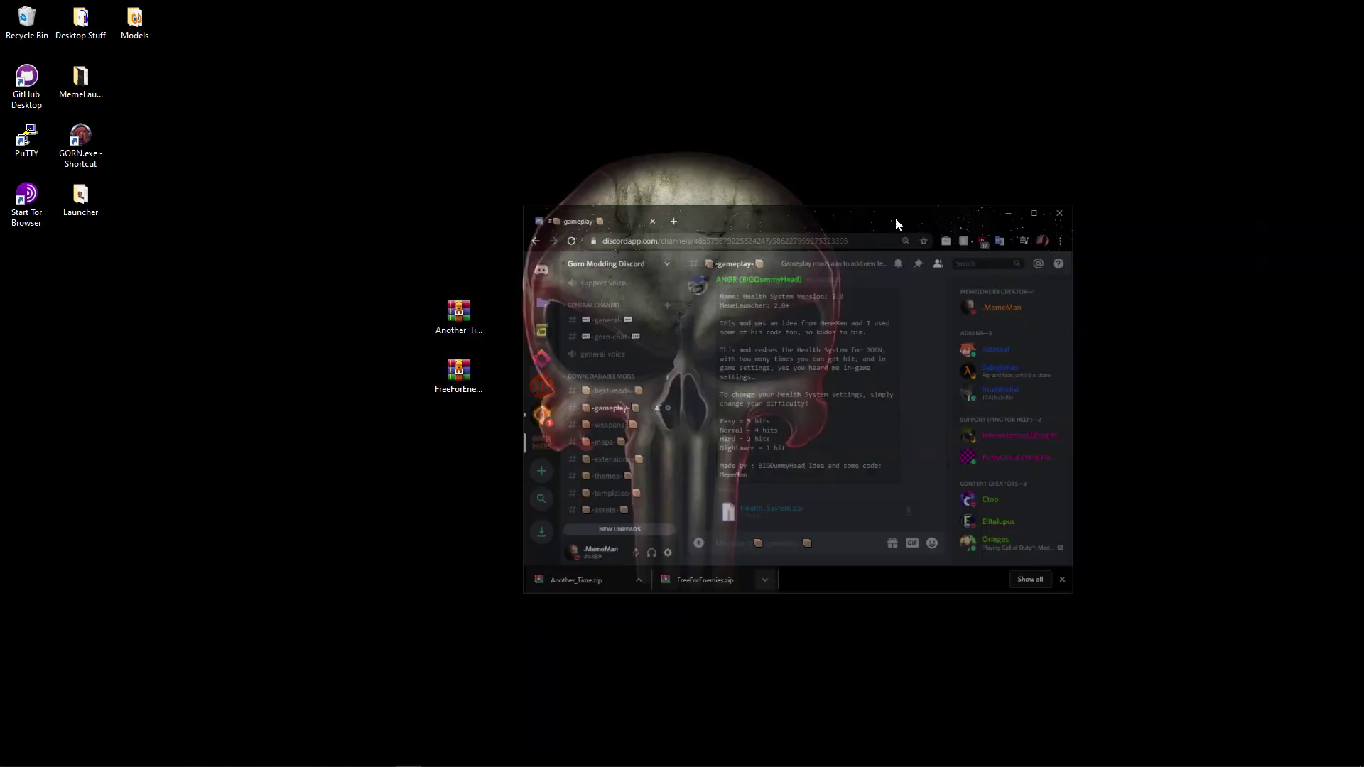
pyautogui.doubleClick(99, 197)
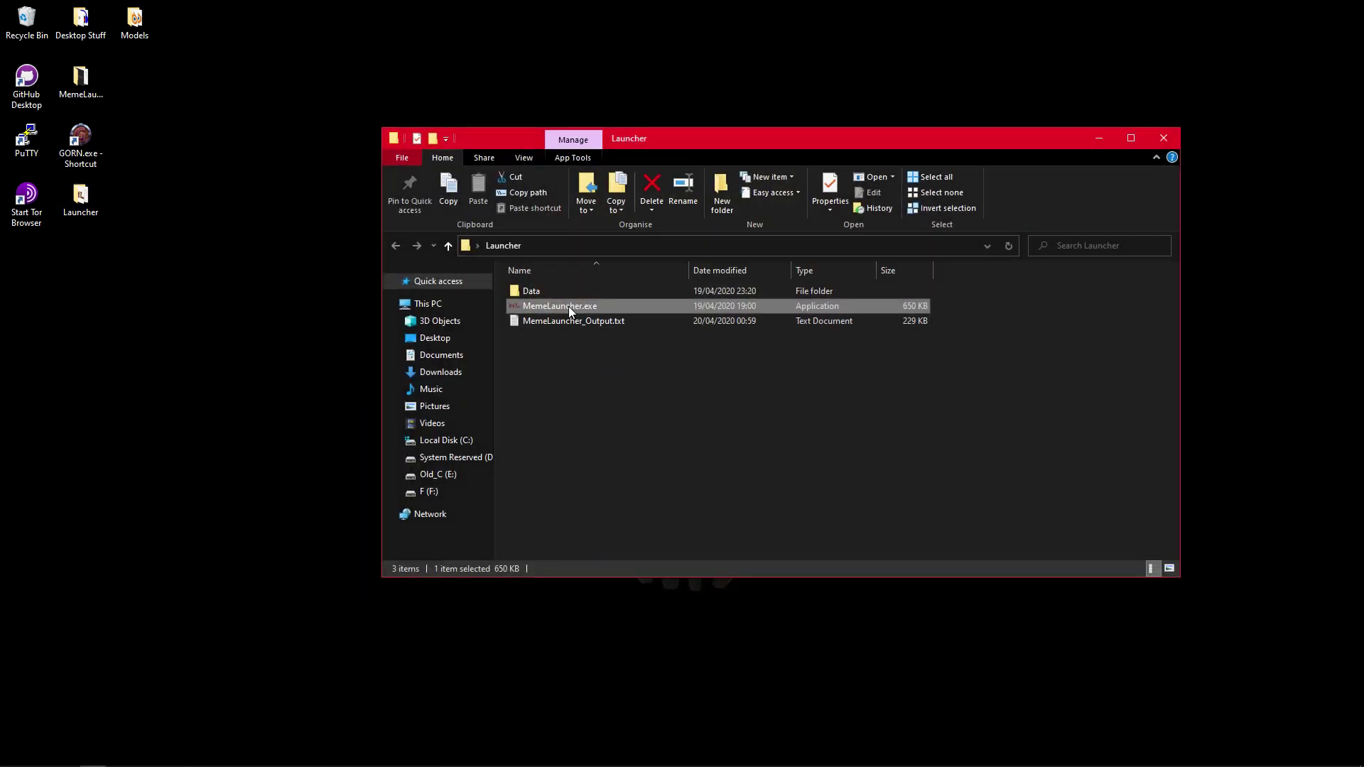
pyautogui.click(1085, 148)
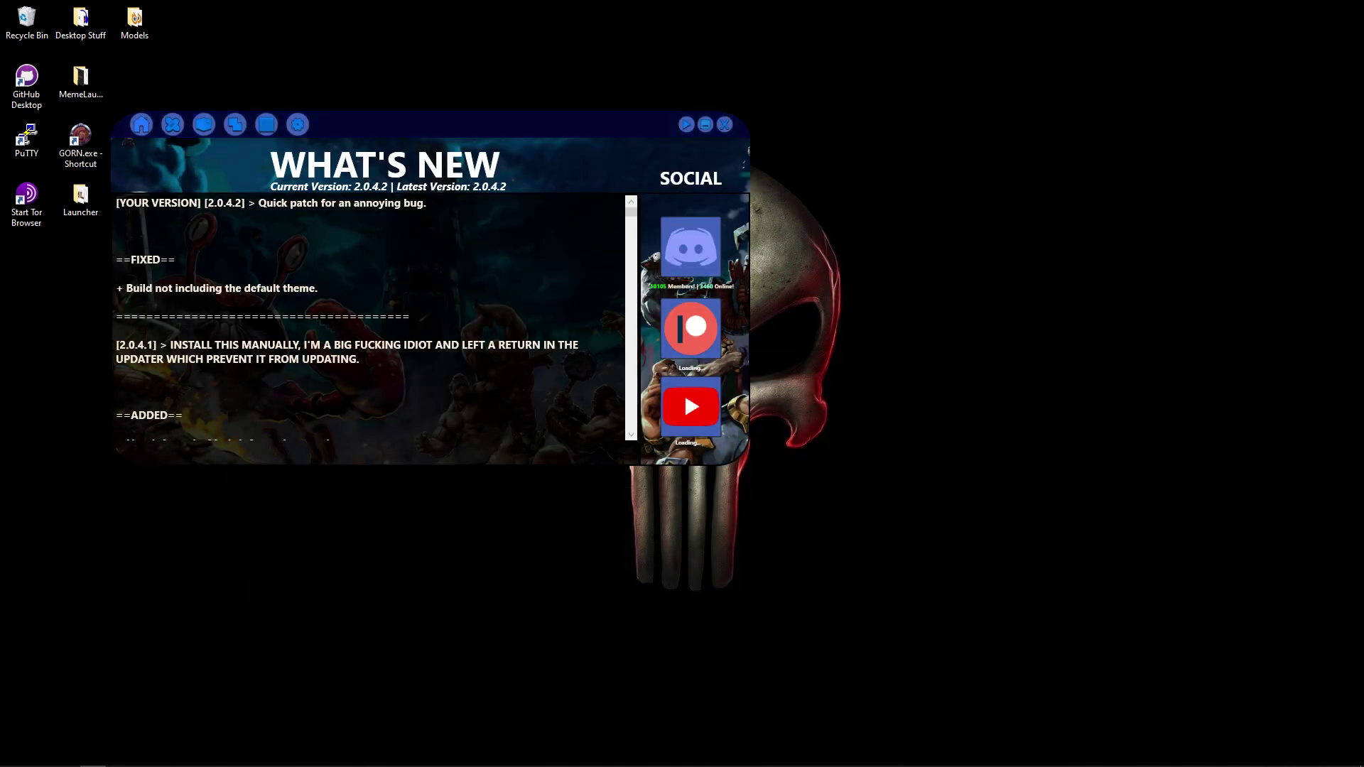
pyautogui.moveTo(317, 136); pyautogui.dragTo(590, 165)
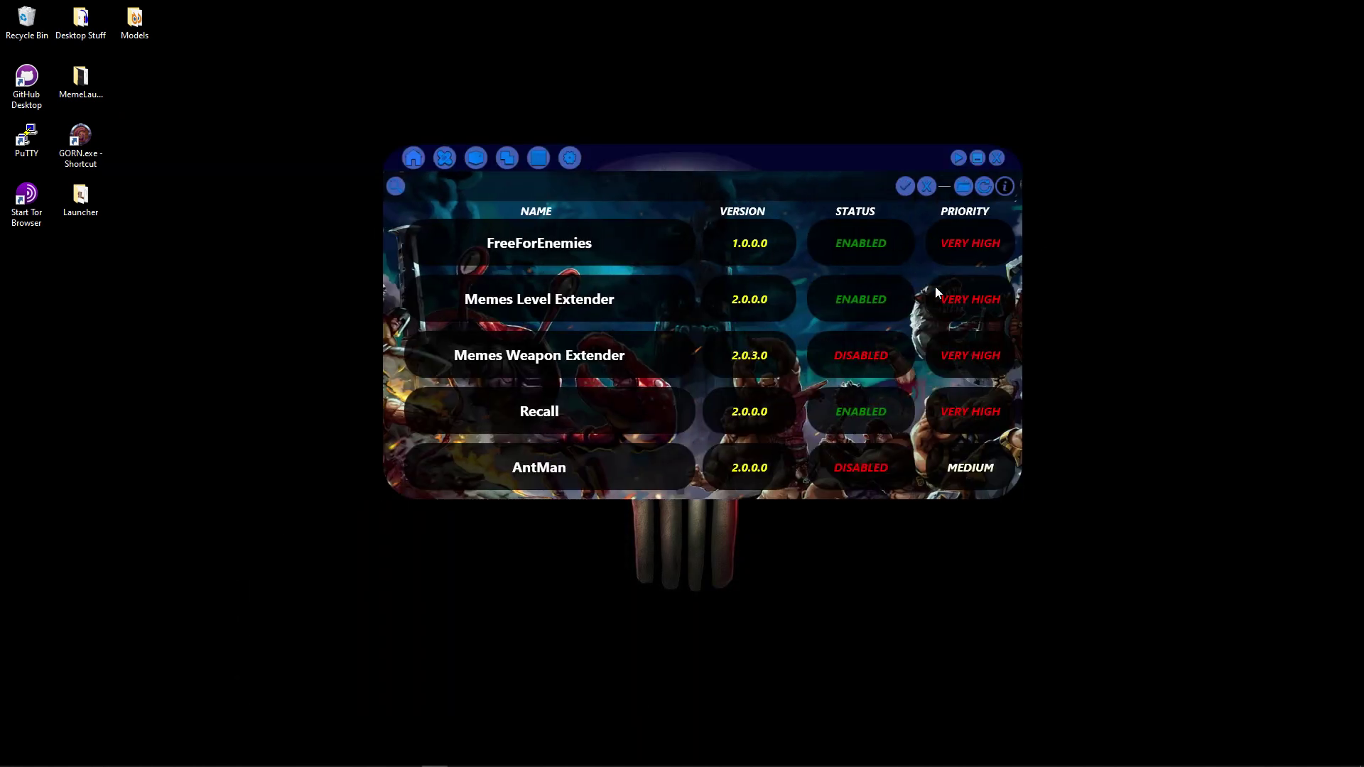
pyautogui.moveTo(628, 159); pyautogui.dragTo(773, 131)
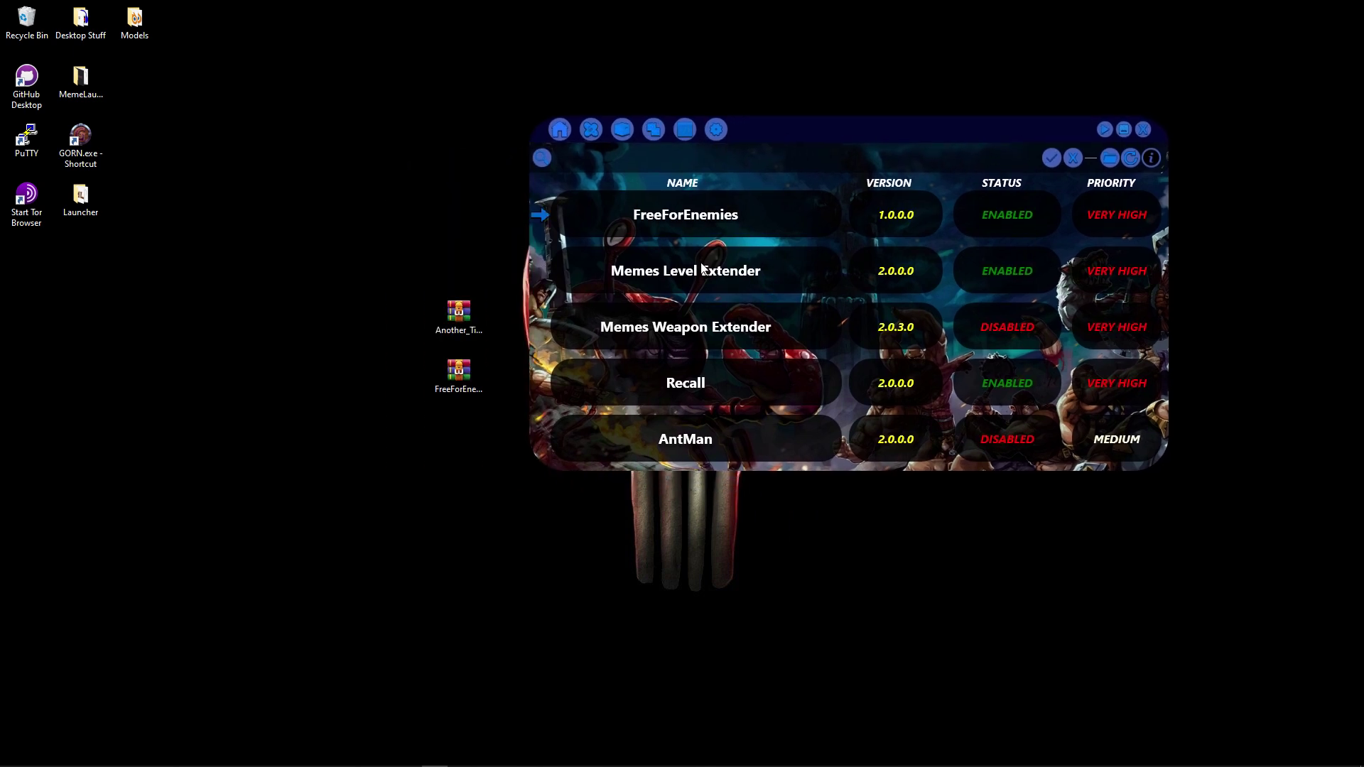
# Drag Another_Time.zip and FreeForEnemies.zip onto the mod list and confirm installing both
pyautogui.moveTo(461, 312); pyautogui.dragTo(352, 260)
pyautogui.moveTo(462, 373); pyautogui.dragTo(356, 315)
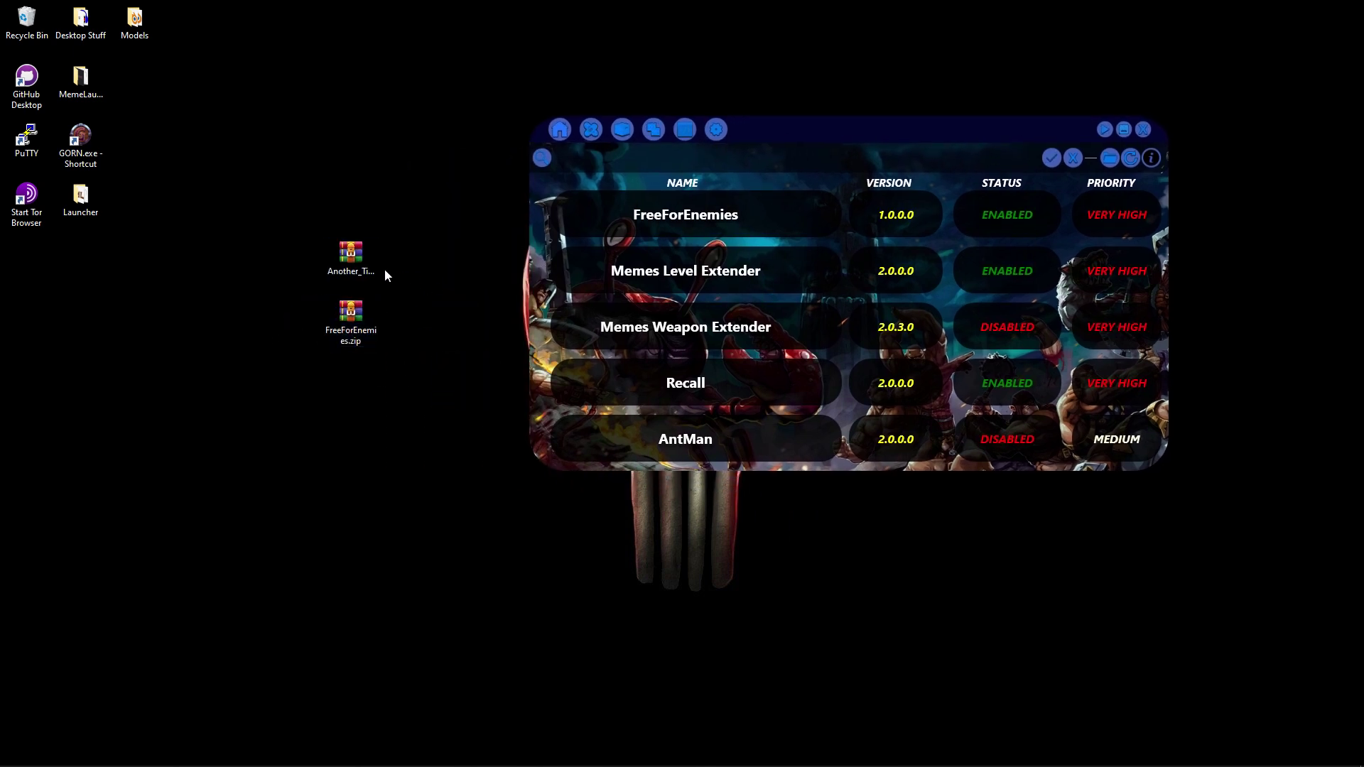
pyautogui.moveTo(769, 293); pyautogui.dragTo(767, 293)
pyautogui.click(694, 396)
pyautogui.moveTo(255, 193); pyautogui.dragTo(419, 367)
pyautogui.moveTo(378, 276); pyautogui.dragTo(725, 307)
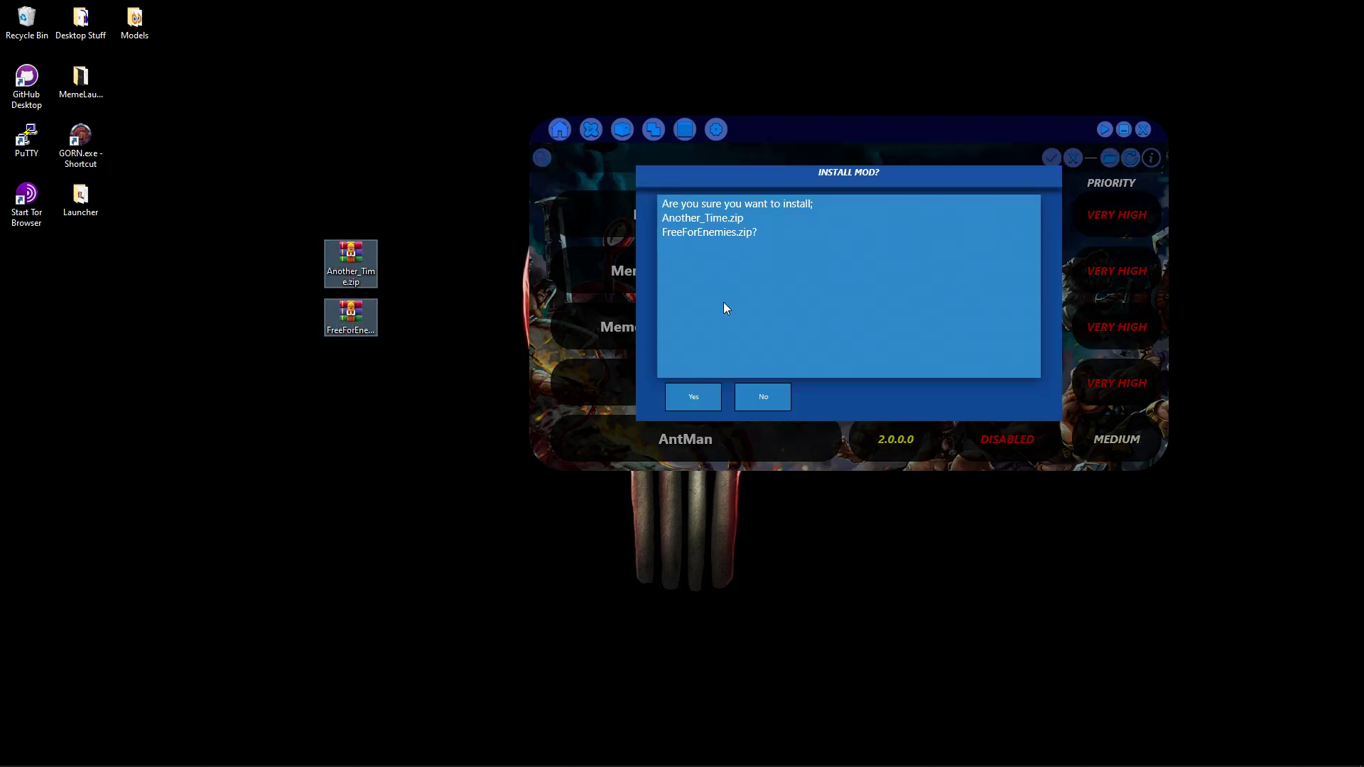
pyautogui.click(693, 398)
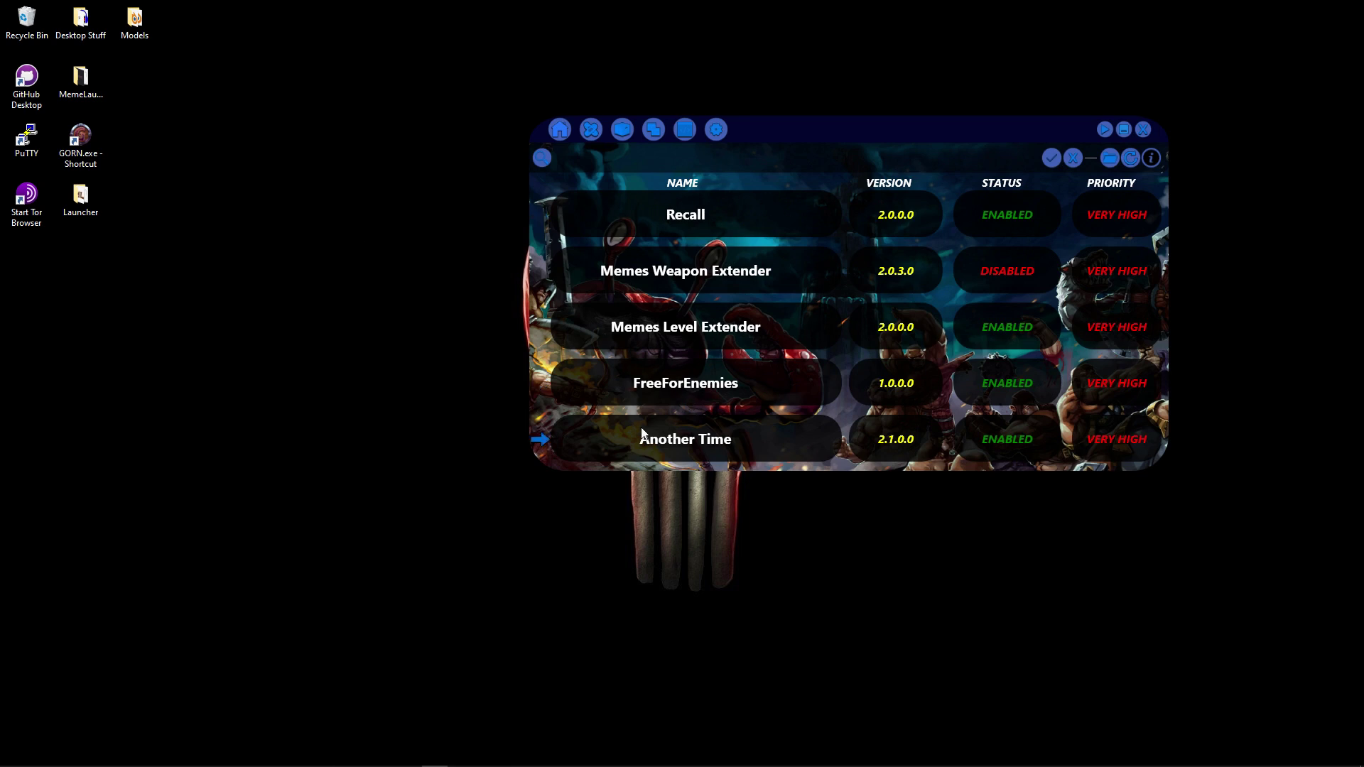
# Check the themes page, then open the Scripted Mod builder and move its window higher
pyautogui.scroll(-1, 709, 331)
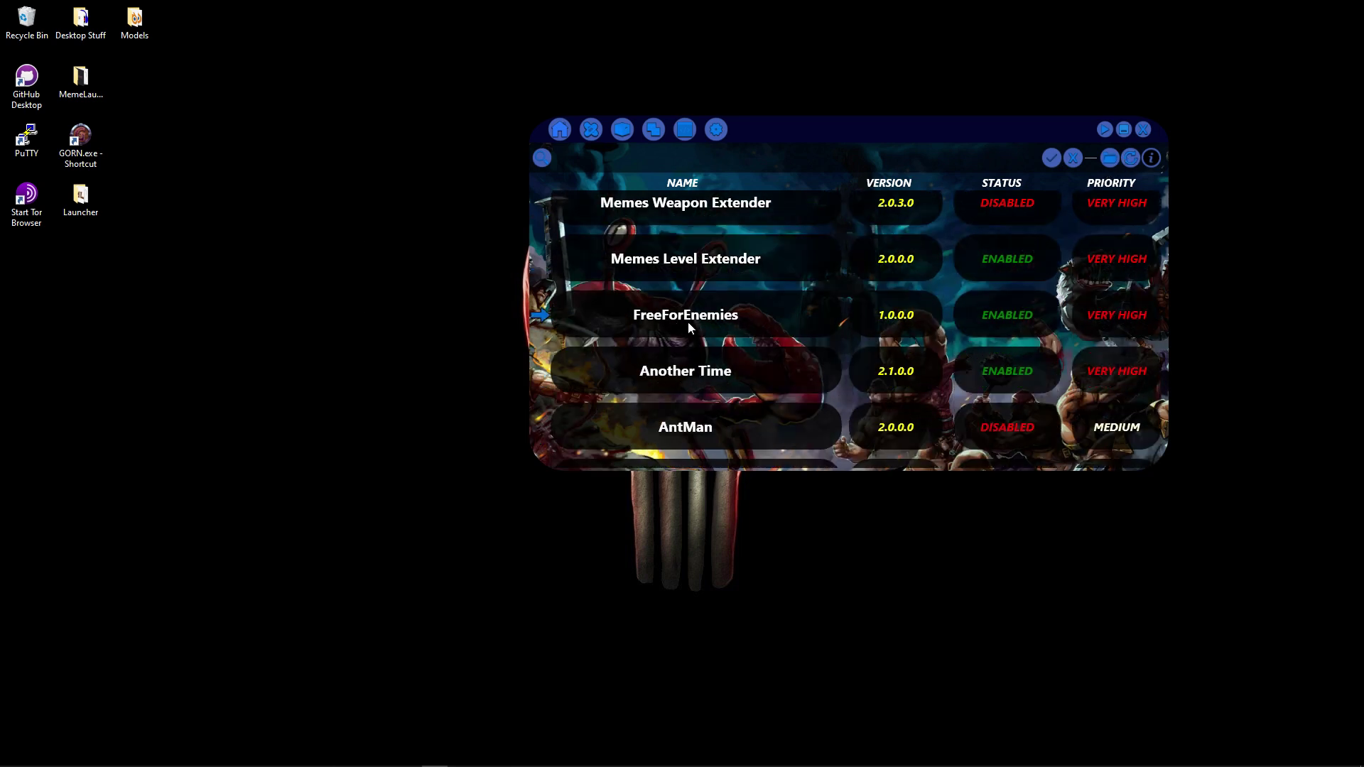
pyautogui.scroll(1, 799, 317)
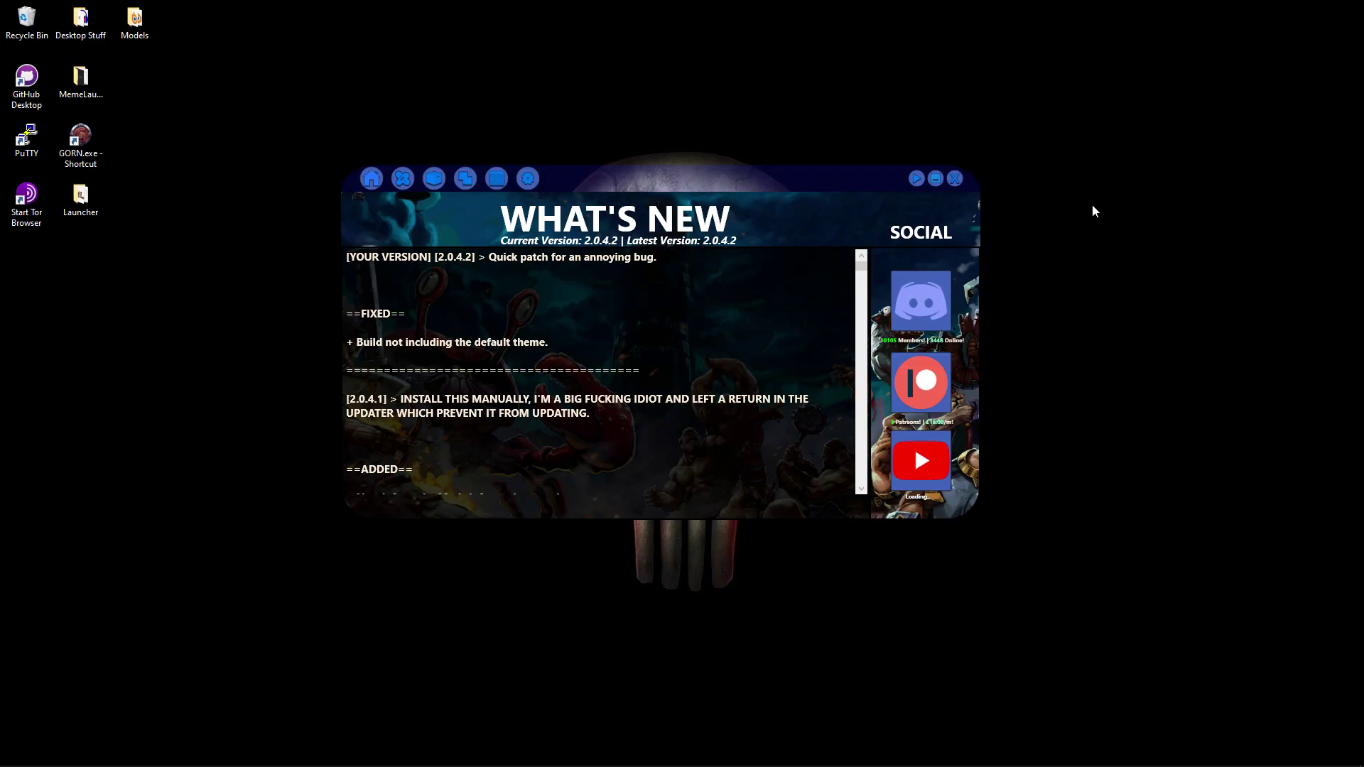
pyautogui.click(466, 178)
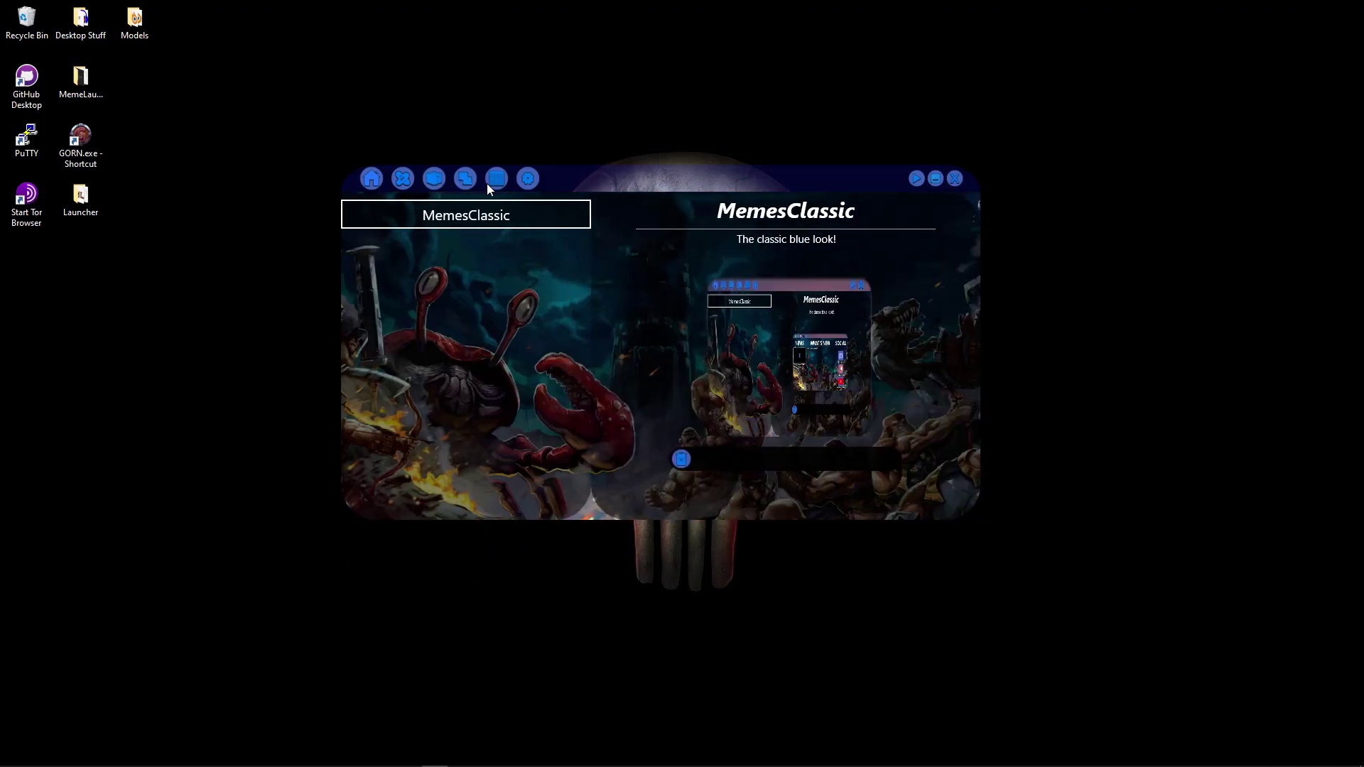
pyautogui.click(497, 178)
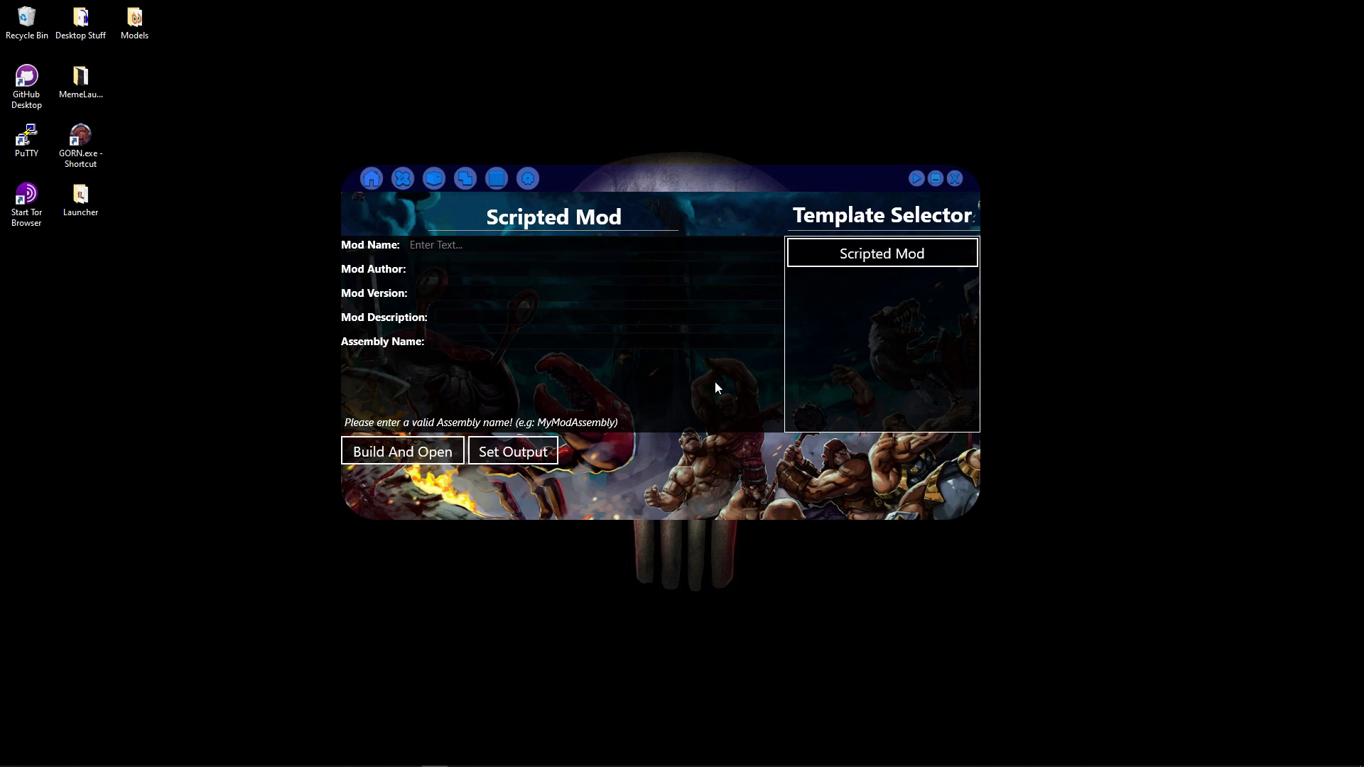
pyautogui.moveTo(714, 193); pyautogui.dragTo(776, 104)
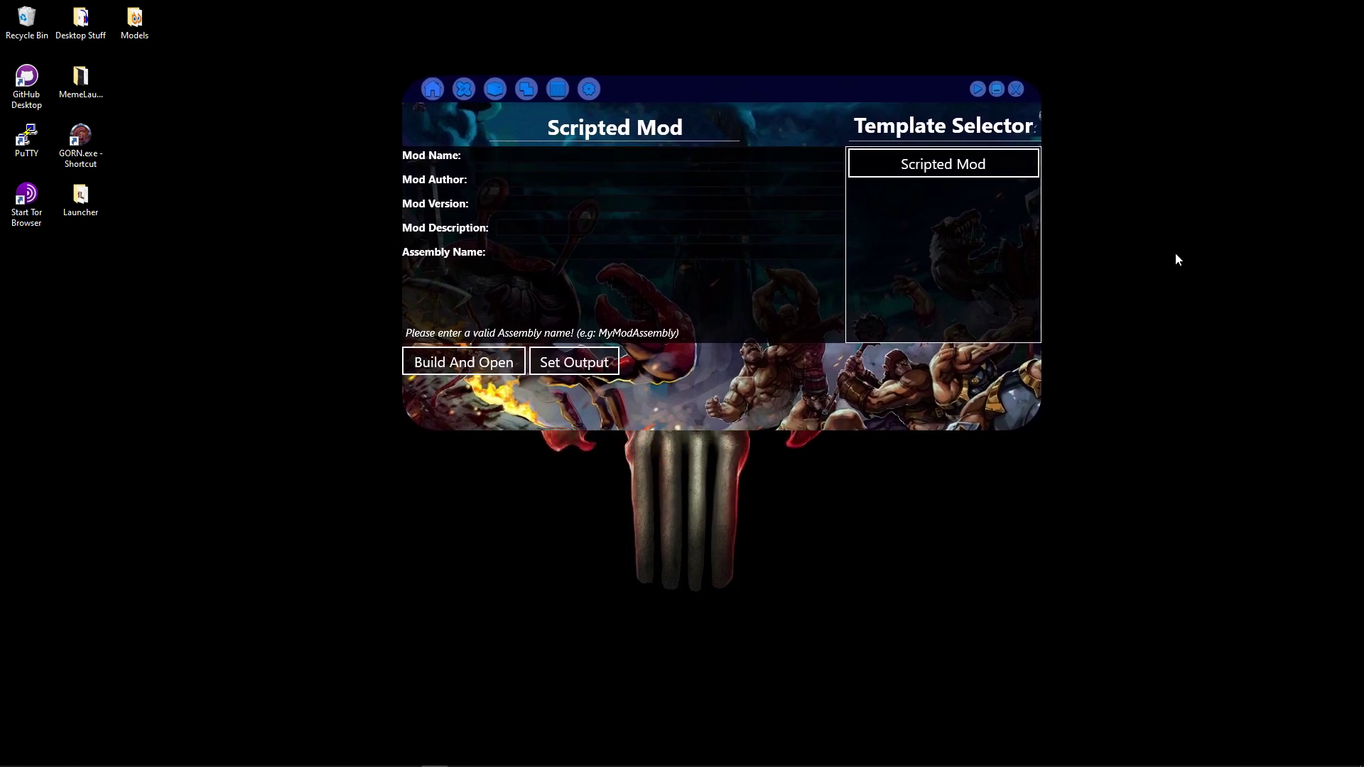
# Refresh the desktop and bring the Discord browser window back maximized
pyautogui.rightClick(1137, 288)
pyautogui.click(1155, 332)
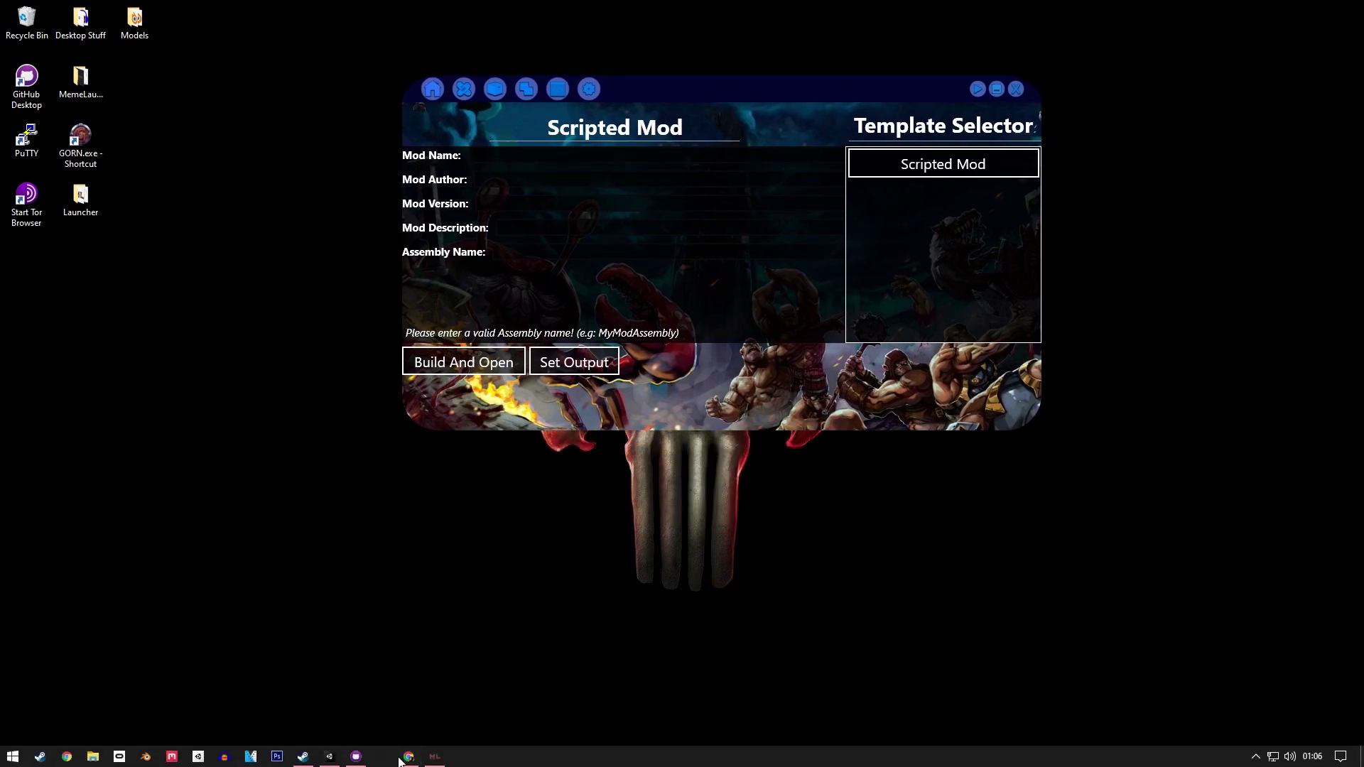
pyautogui.click(409, 757)
pyautogui.doubleClick(873, 53)
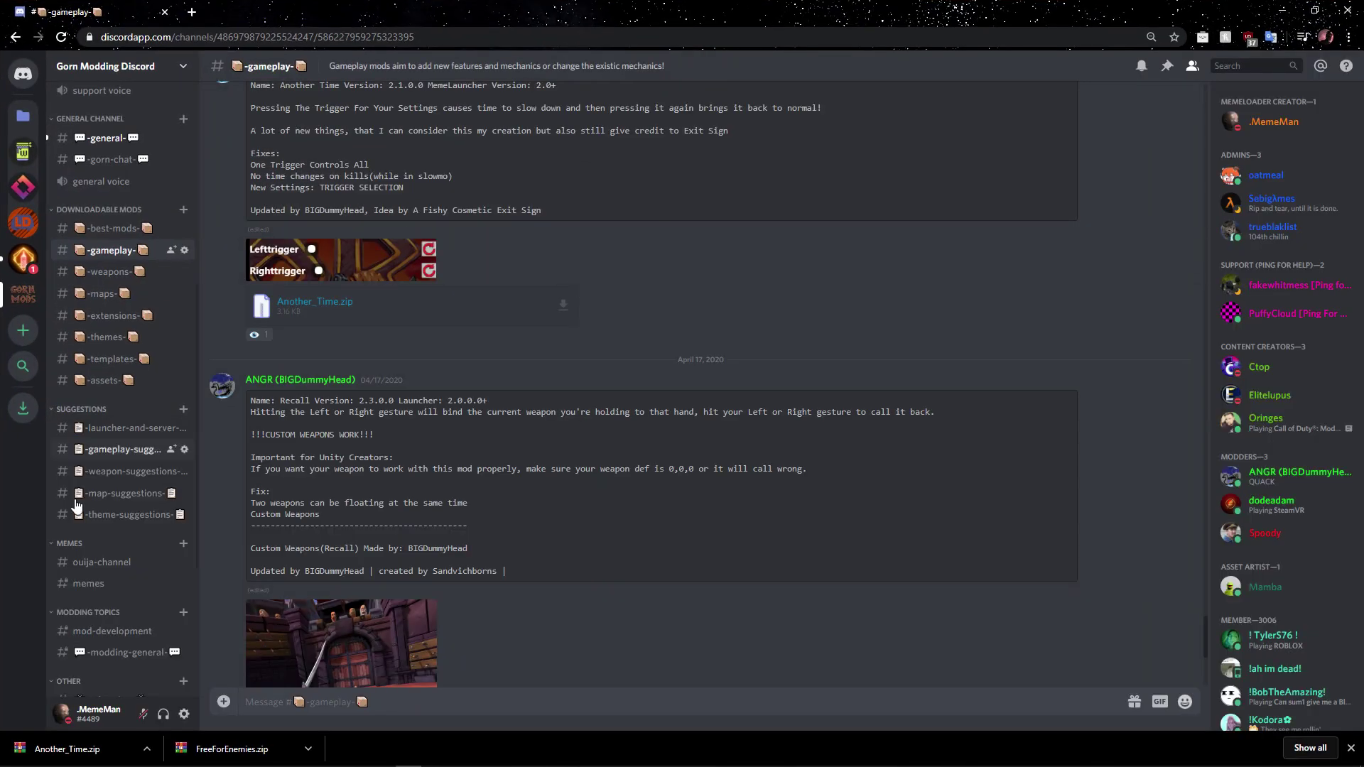
# Download Weapon_Custom.zip from #templates and Stonks.zip from #themes
pyautogui.click(113, 358)
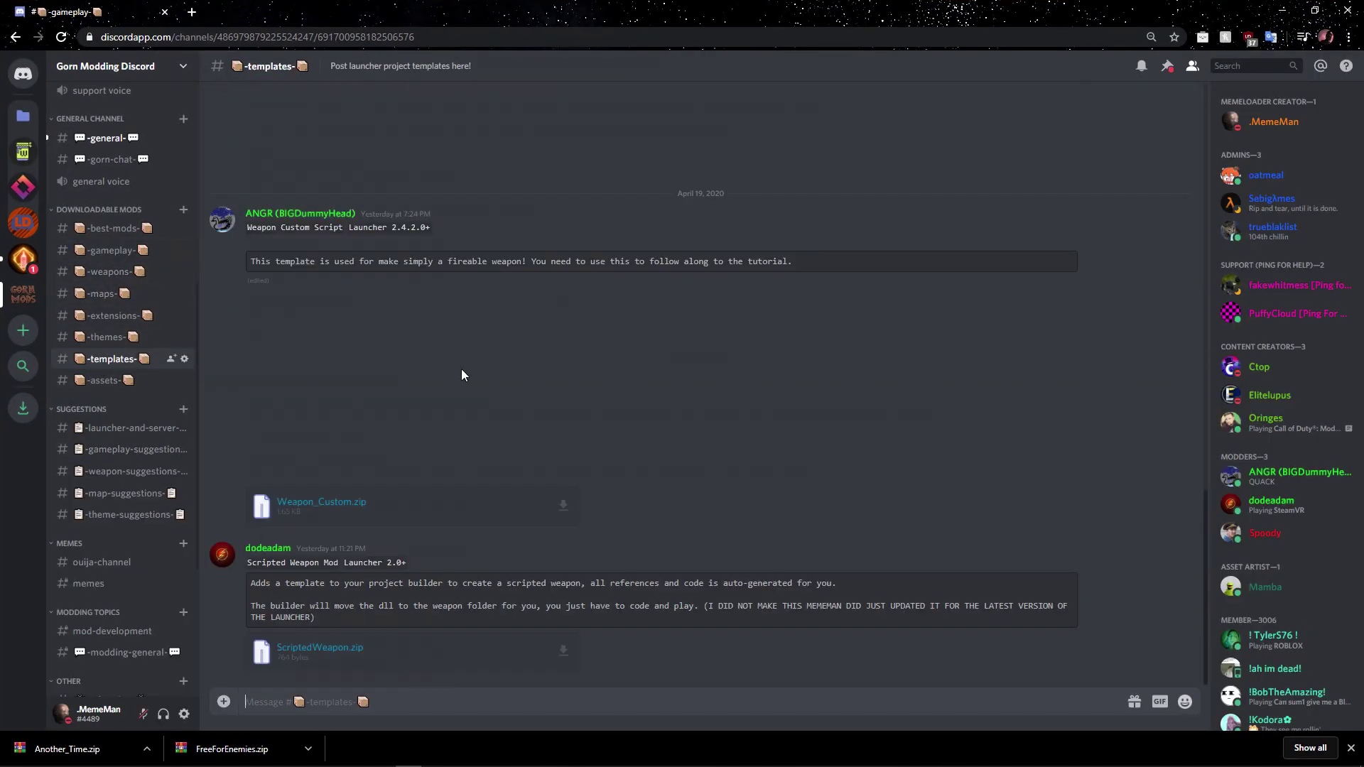
pyautogui.click(321, 501)
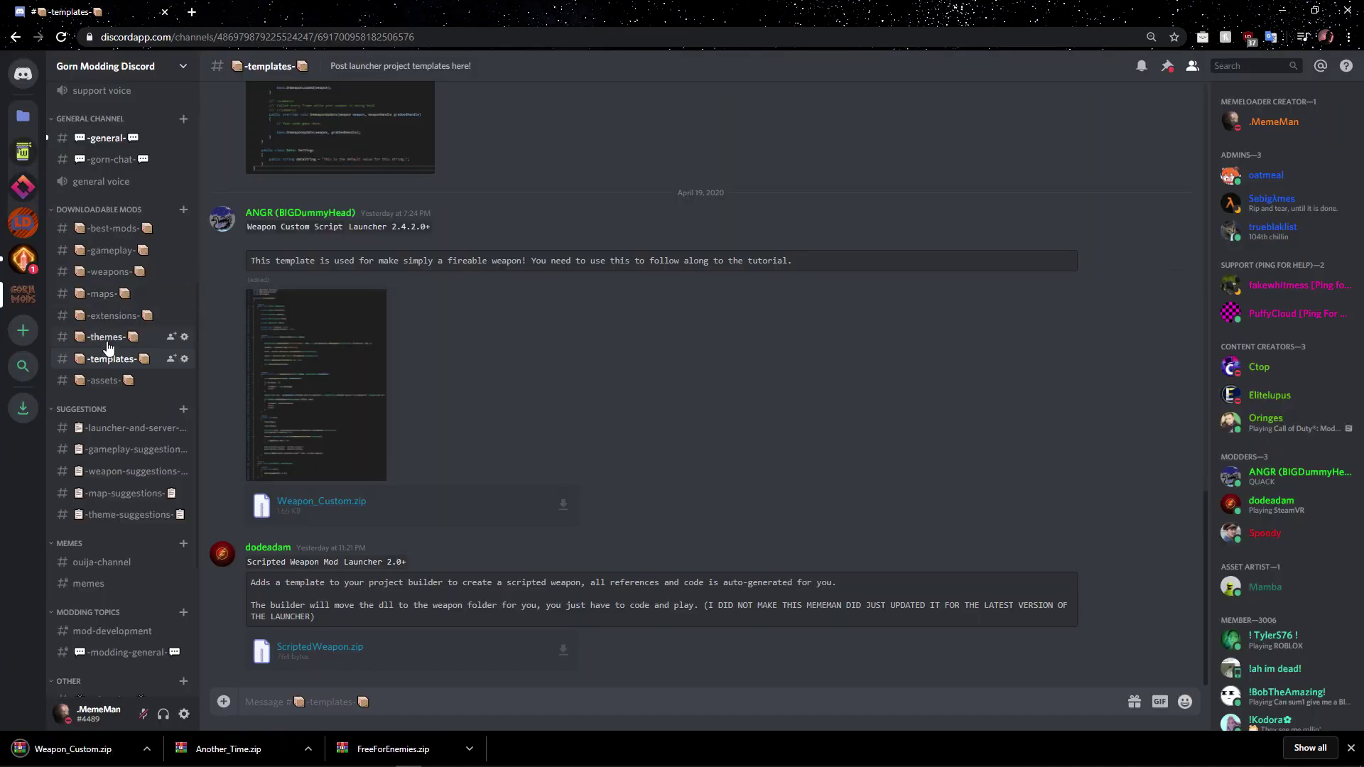
pyautogui.click(108, 338)
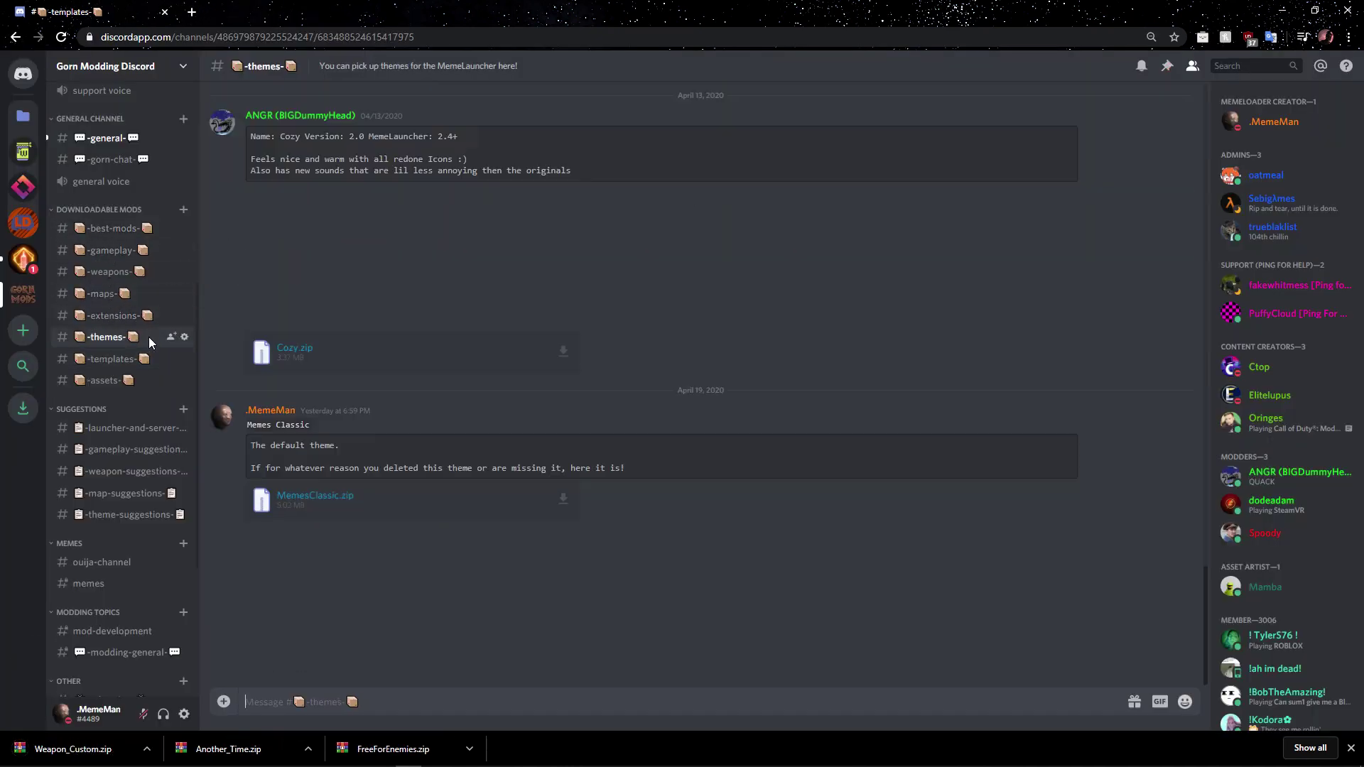
pyautogui.scroll(5, 345, 473)
pyautogui.scroll(-5, 348, 472)
pyautogui.click(298, 479)
# Put Weapon_Custom.zip and Stonks.zip on the desktop and minimize the browser
pyautogui.moveTo(603, 15); pyautogui.dragTo(907, 59)
pyautogui.moveTo(771, 532); pyautogui.dragTo(297, 373)
pyautogui.moveTo(639, 522); pyautogui.dragTo(296, 435)
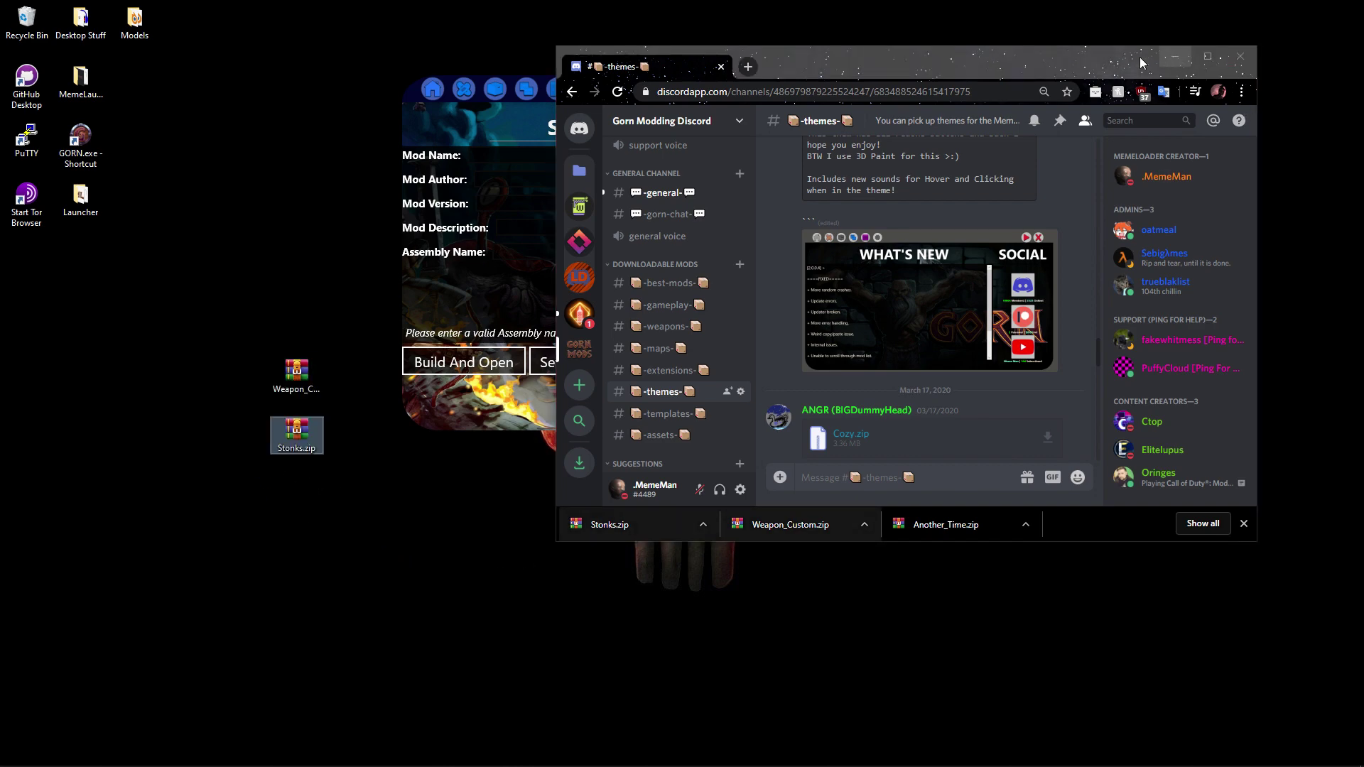
pyautogui.click(1176, 57)
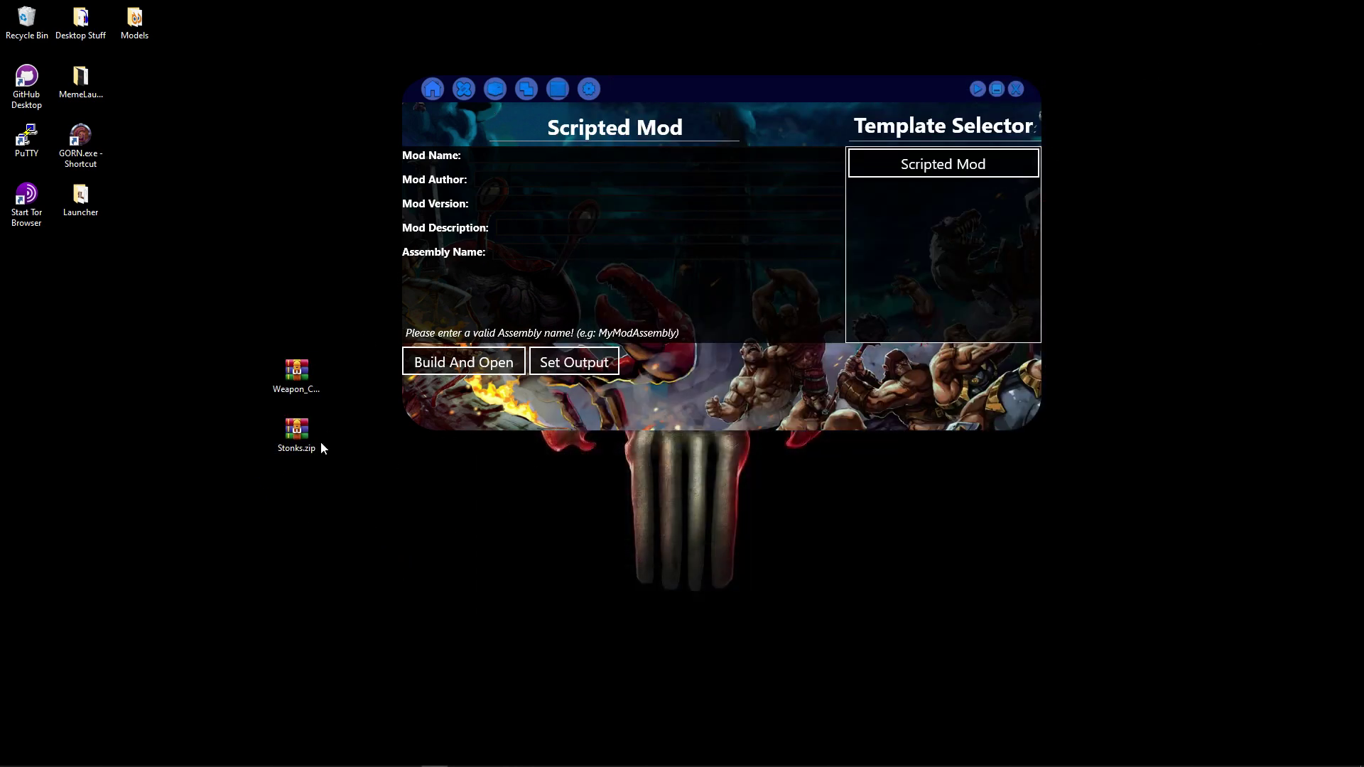
# Install Weapon_Custom.zip as the Weapon Custom template, cancel the folder picker, and show the themes page
pyautogui.click(302, 398)
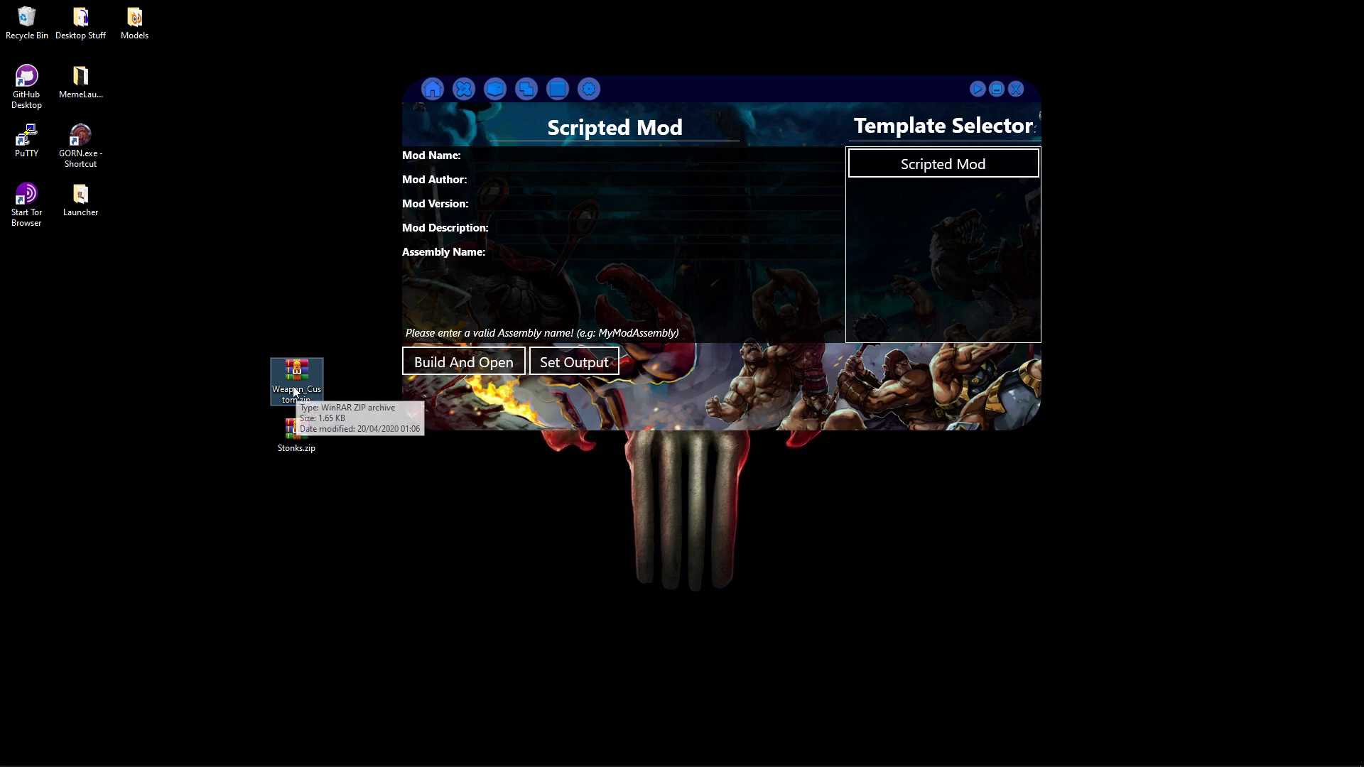
pyautogui.moveTo(298, 389); pyautogui.dragTo(709, 363)
pyautogui.click(566, 356)
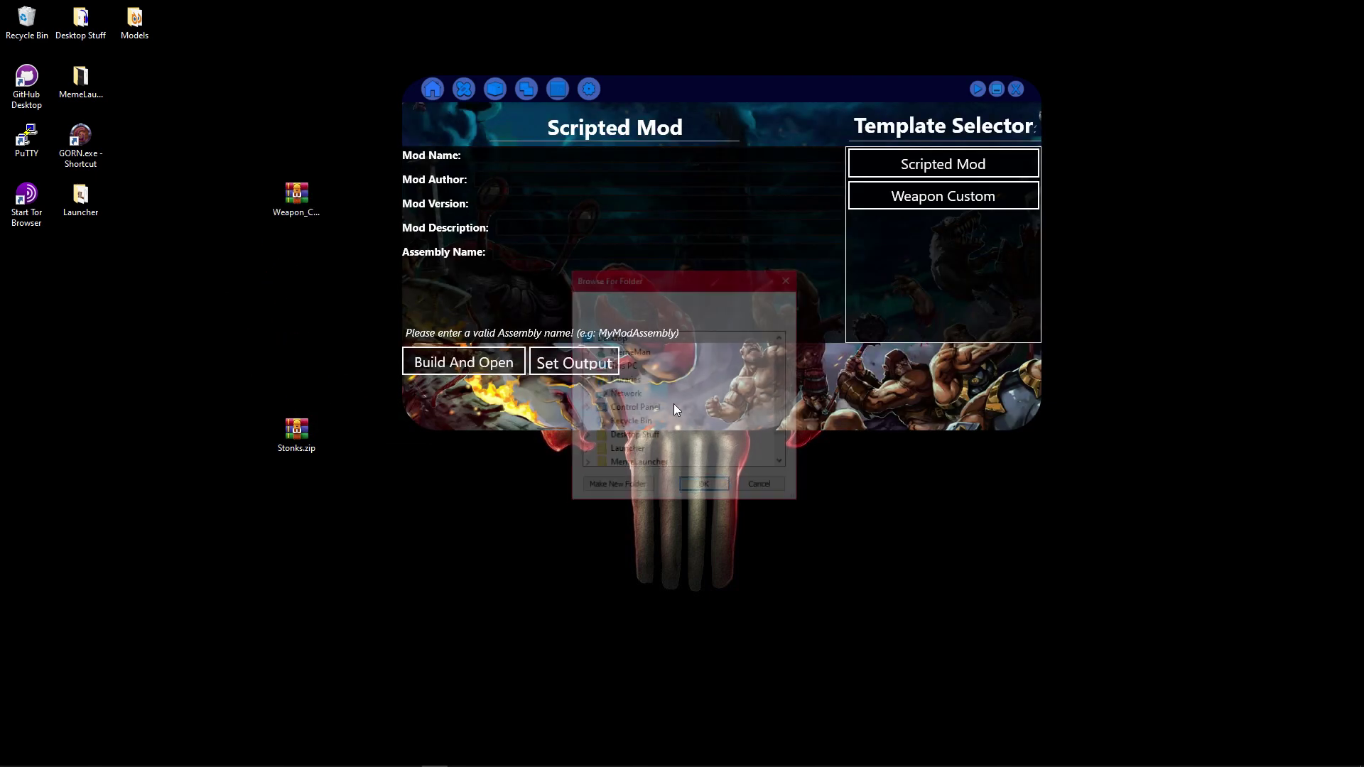
pyautogui.click(789, 279)
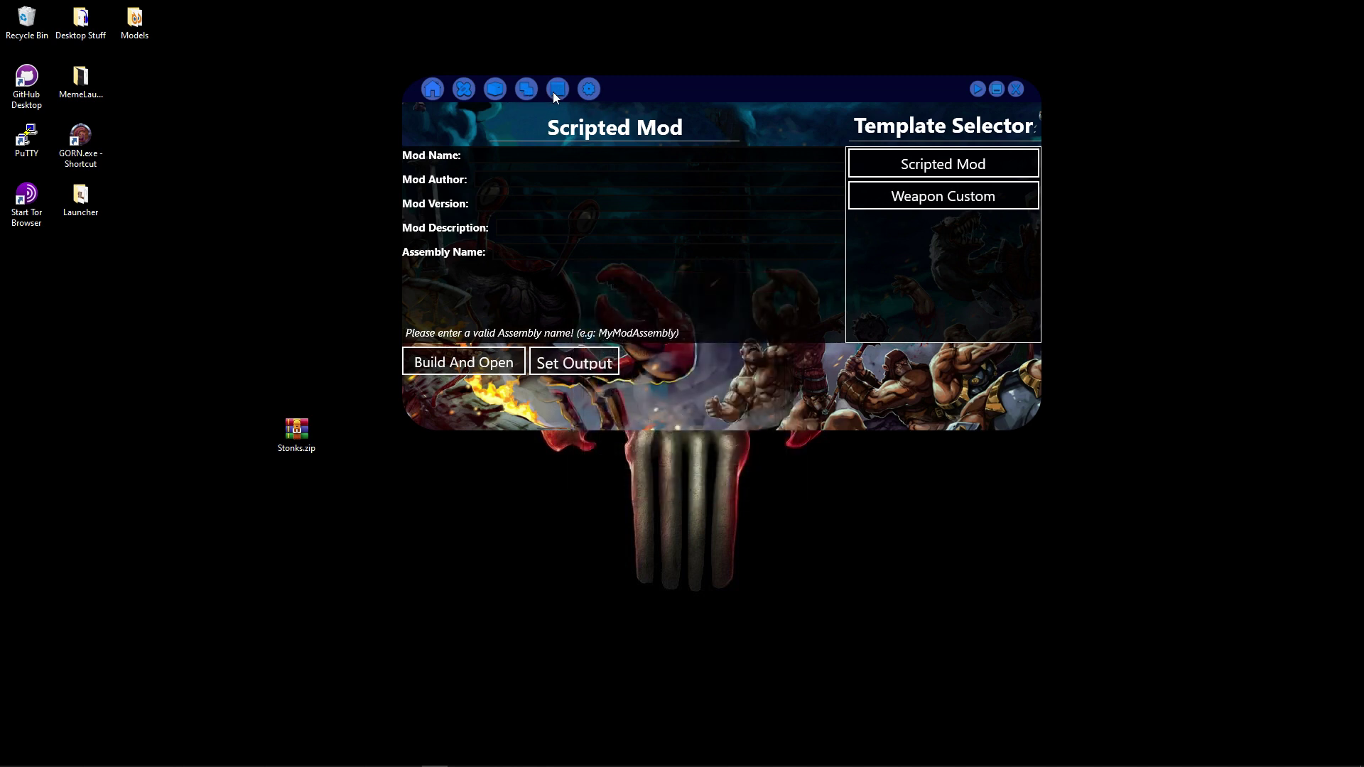
pyautogui.click(522, 90)
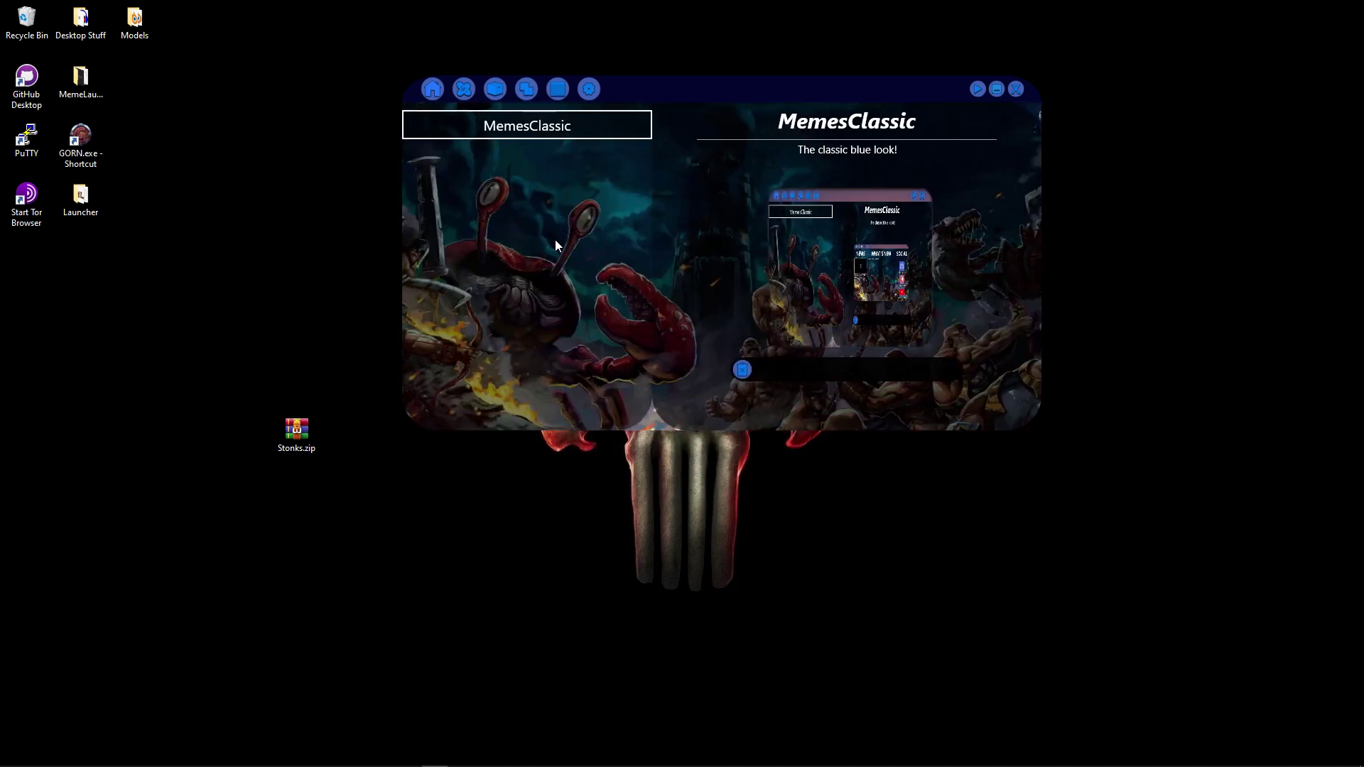
# Install the Stonks theme from Stonks.zip and preview it in the theme list
pyautogui.moveTo(296, 431); pyautogui.dragTo(564, 275)
pyautogui.click(565, 356)
pyautogui.click(529, 163)
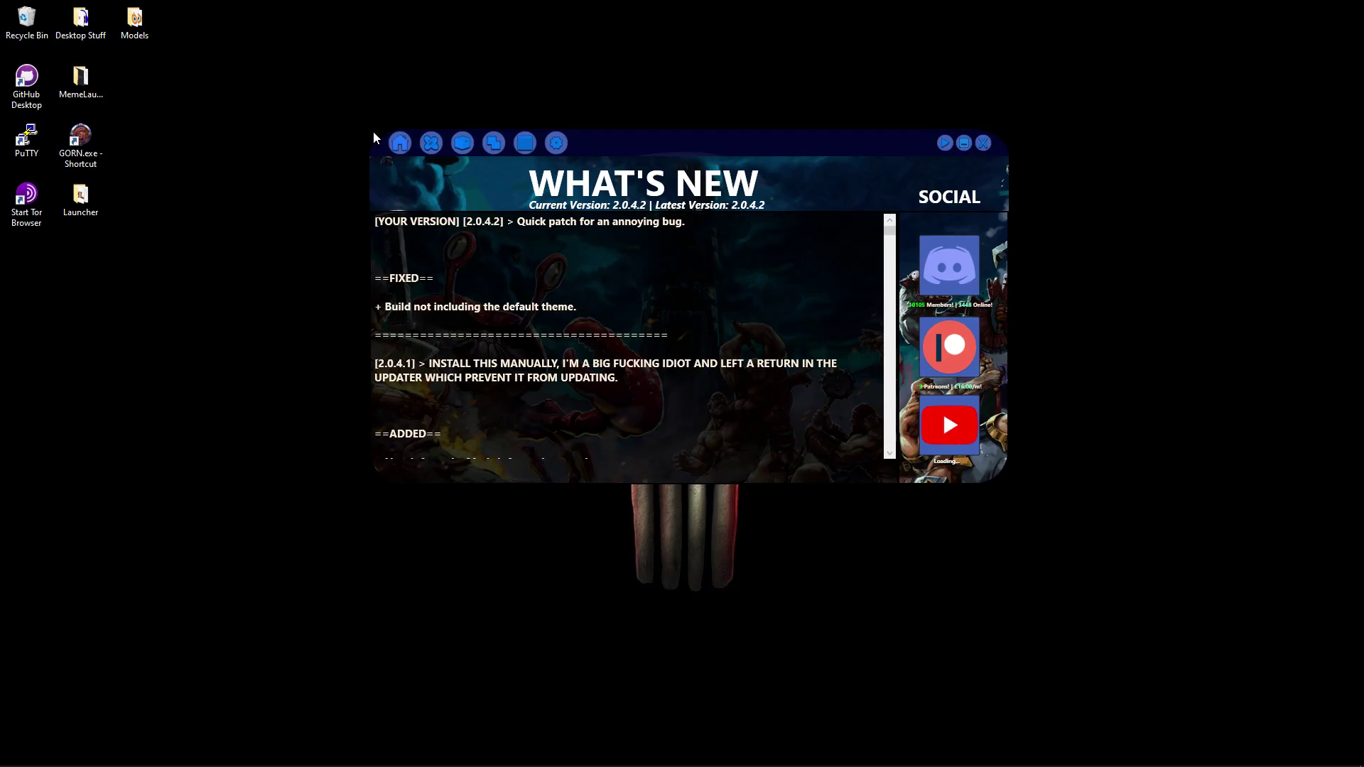
# Compare Stonks with the MemesClassic theme, then apply Stonks with USE
pyautogui.click(490, 145)
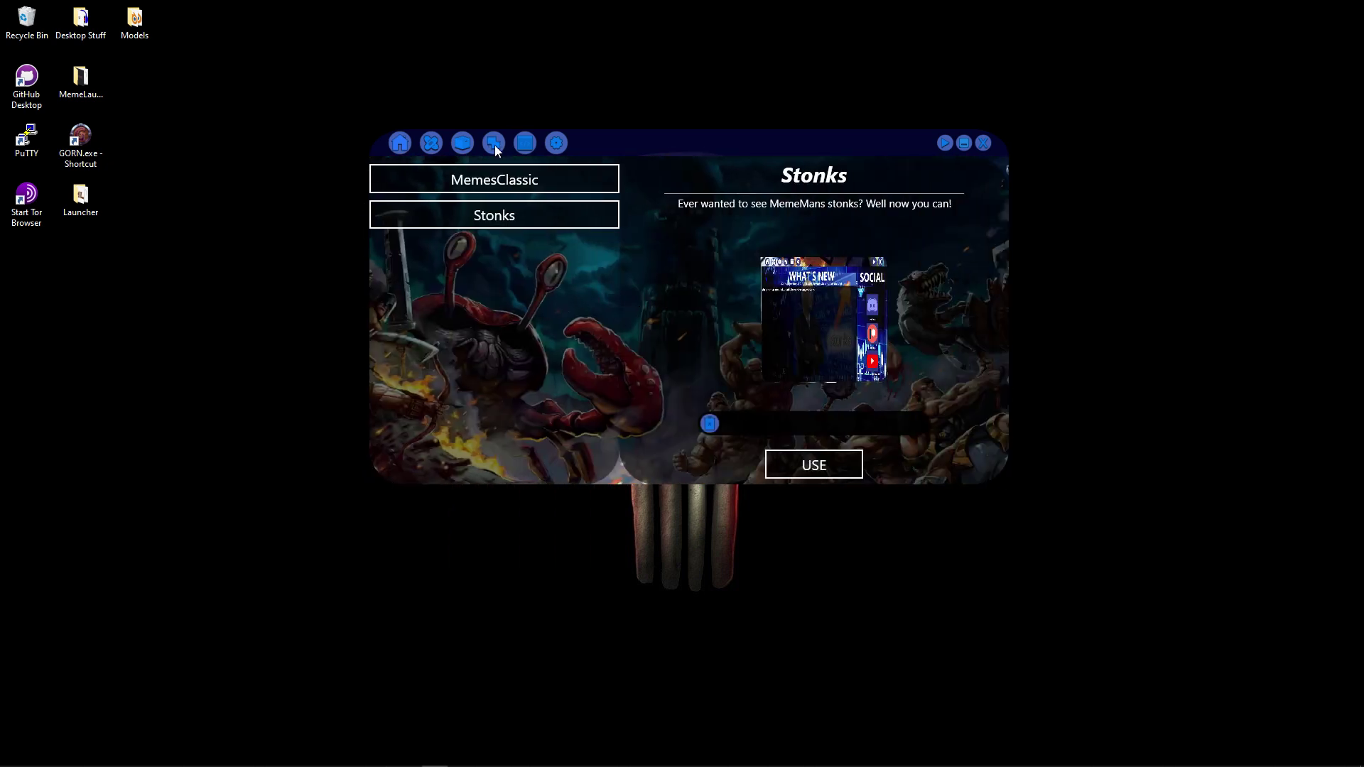
pyautogui.click(505, 180)
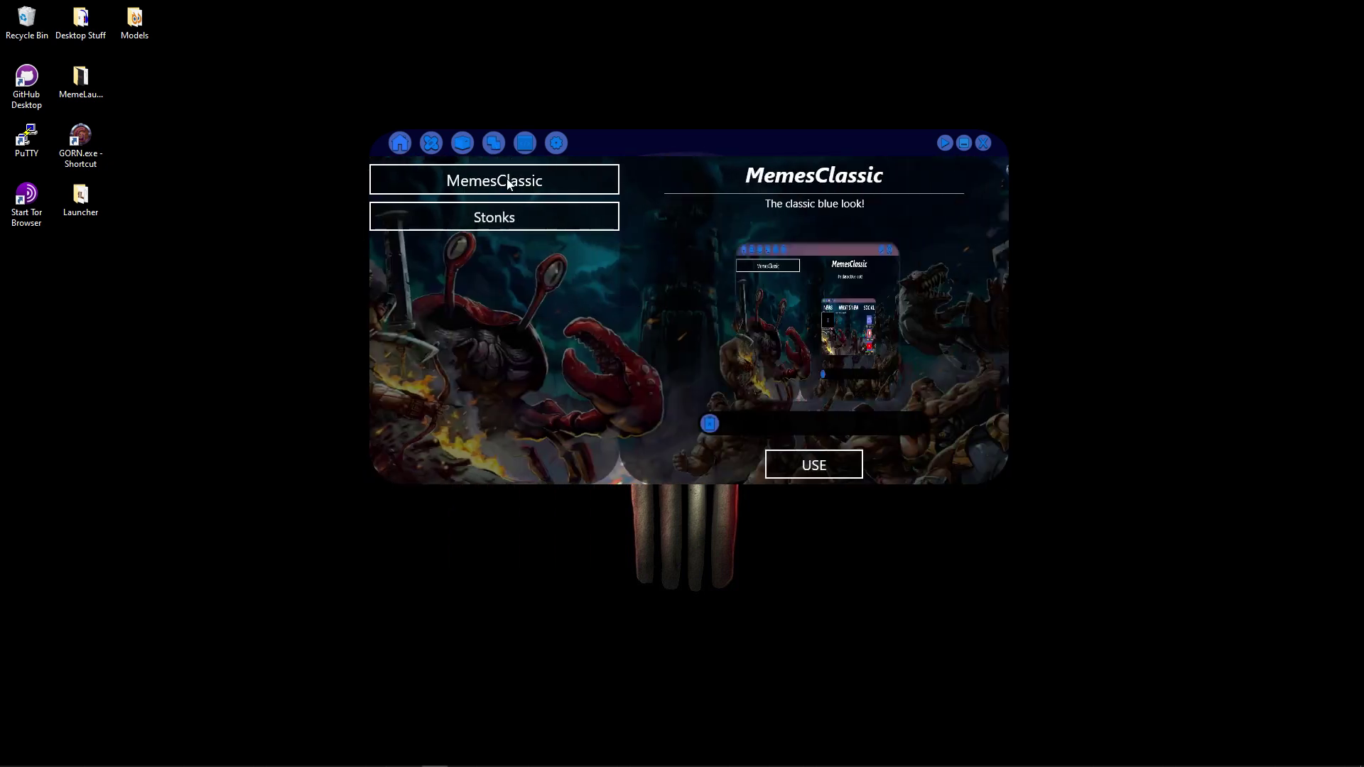
pyautogui.click(498, 216)
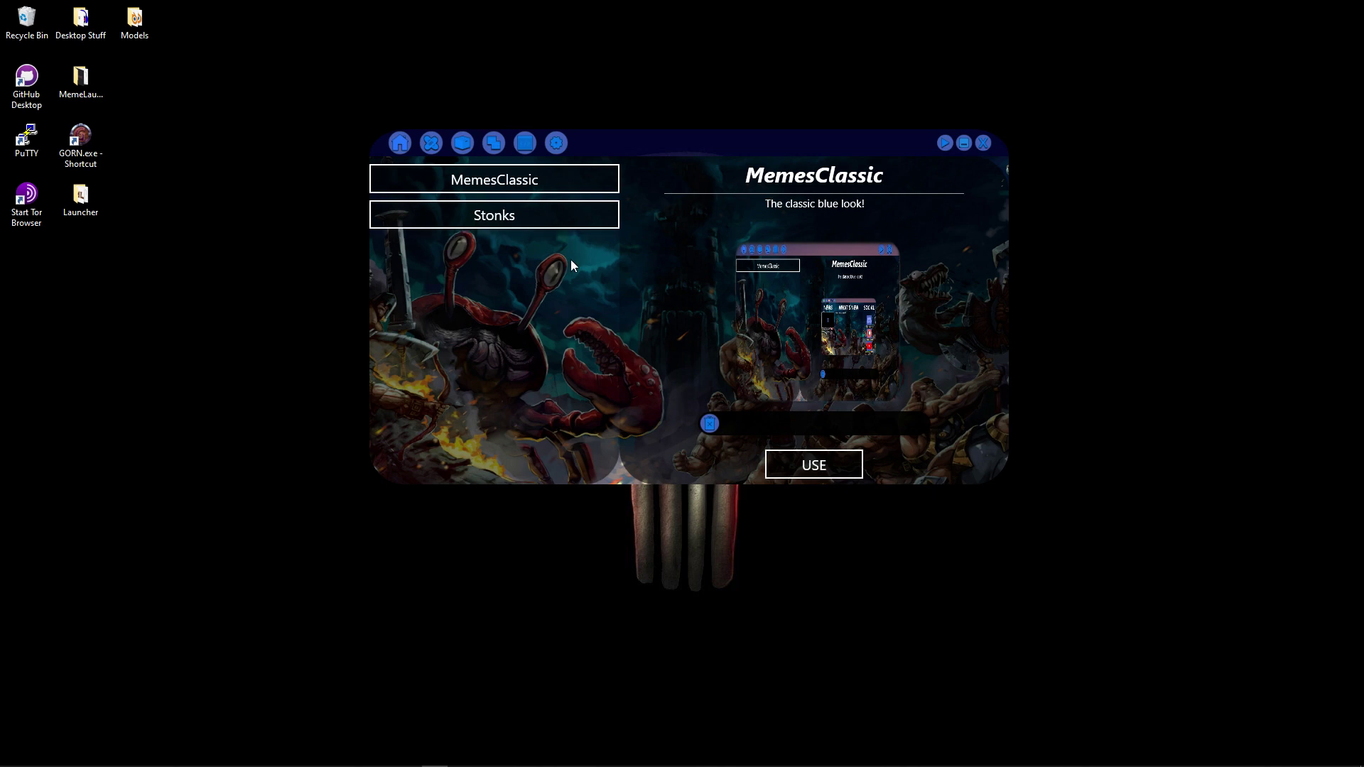
pyautogui.click(817, 465)
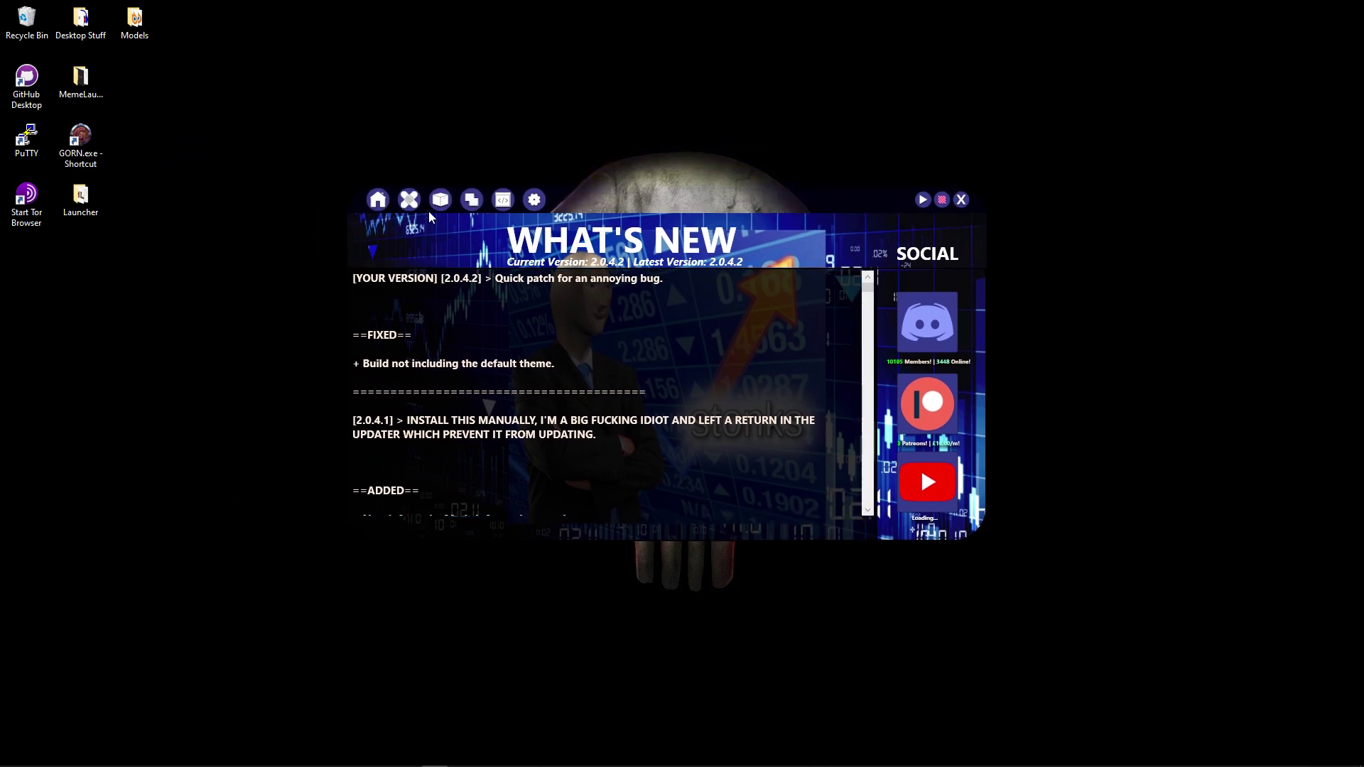
# Open GORN's installed mods list, view the Mods Information summary, and scroll through the five mods
pyautogui.click(409, 199)
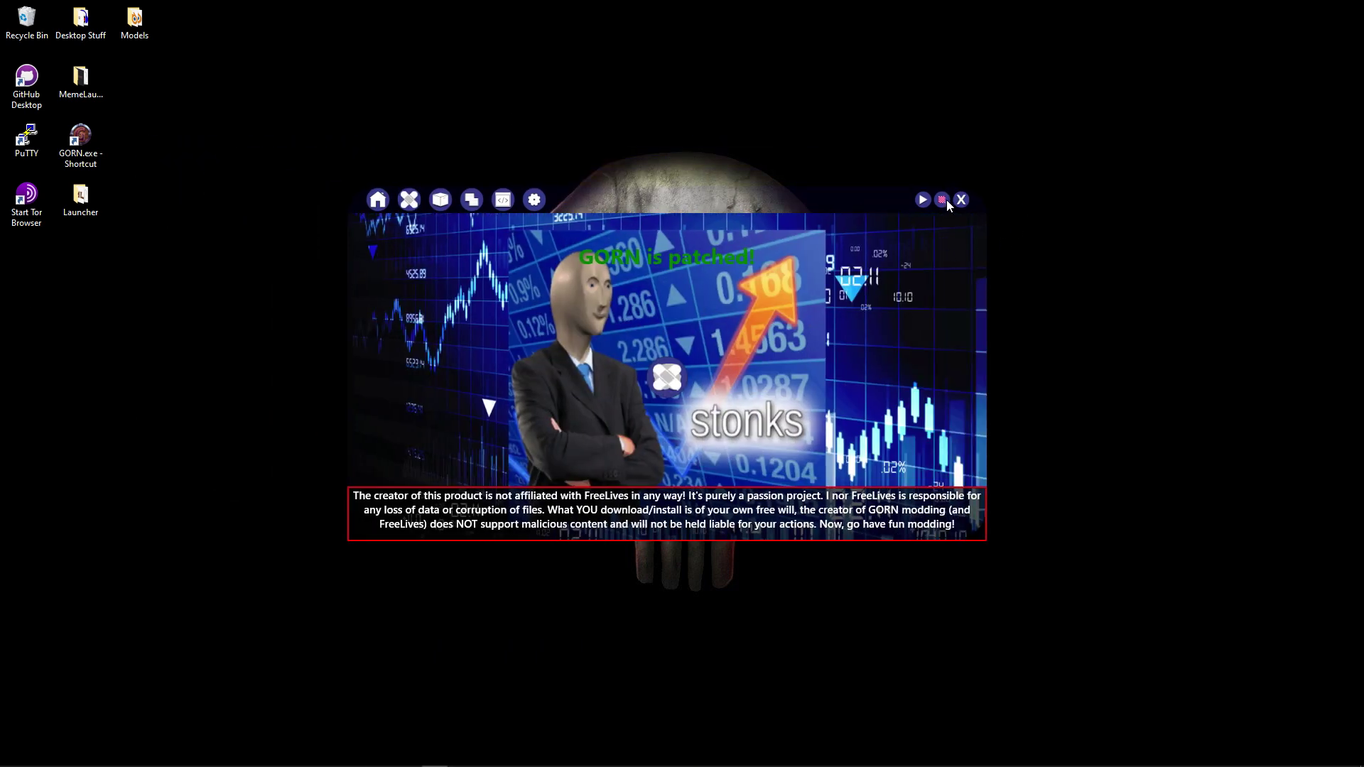
pyautogui.click(940, 201)
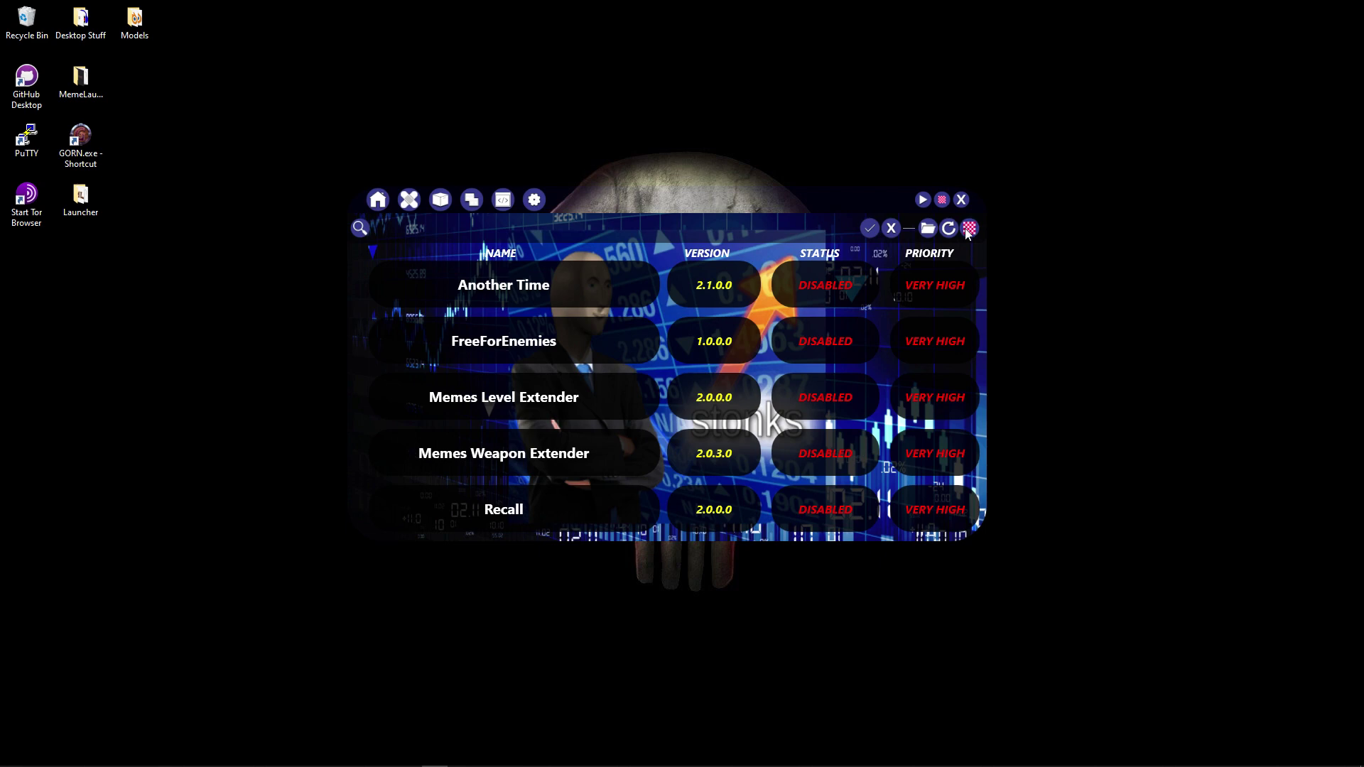
pyautogui.click(969, 228)
pyautogui.press('Return')
pyautogui.scroll(-2, 479, 476)
pyautogui.scroll(2, 483, 455)
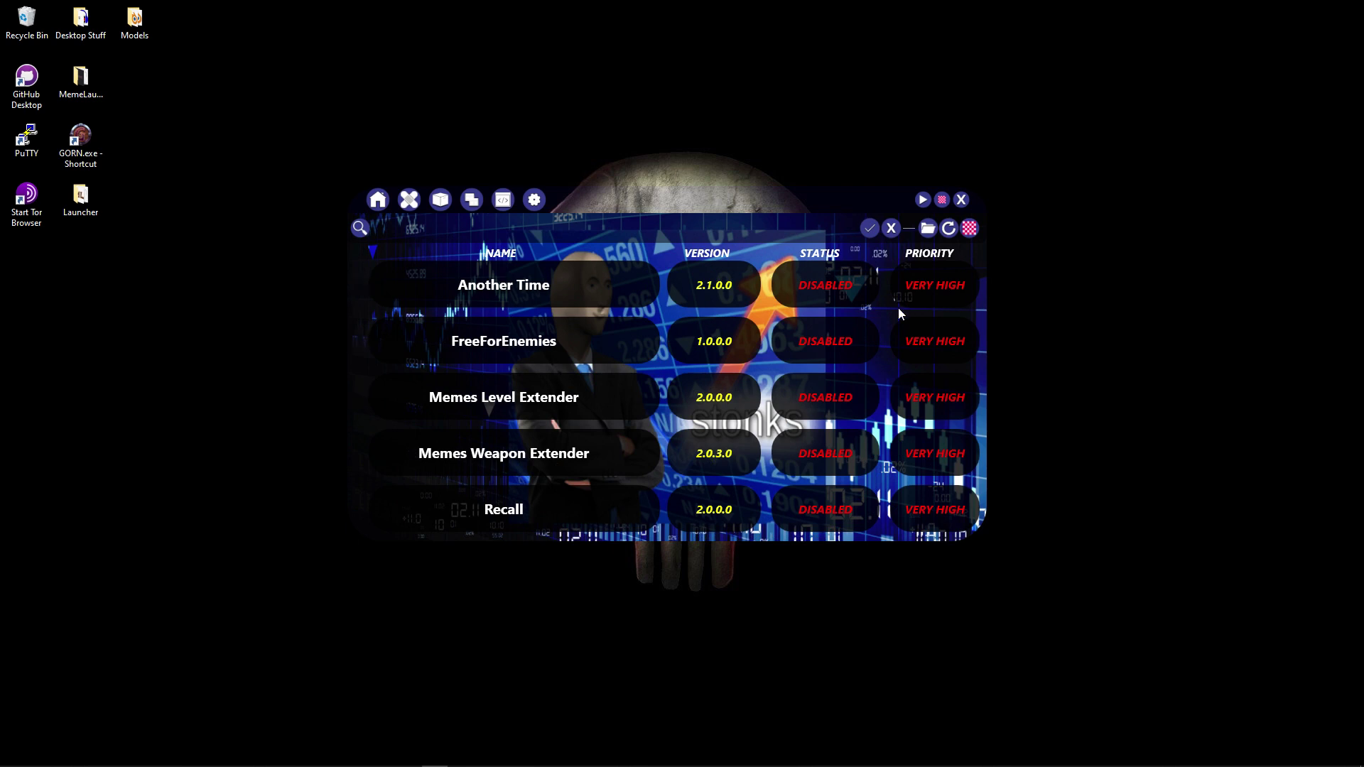